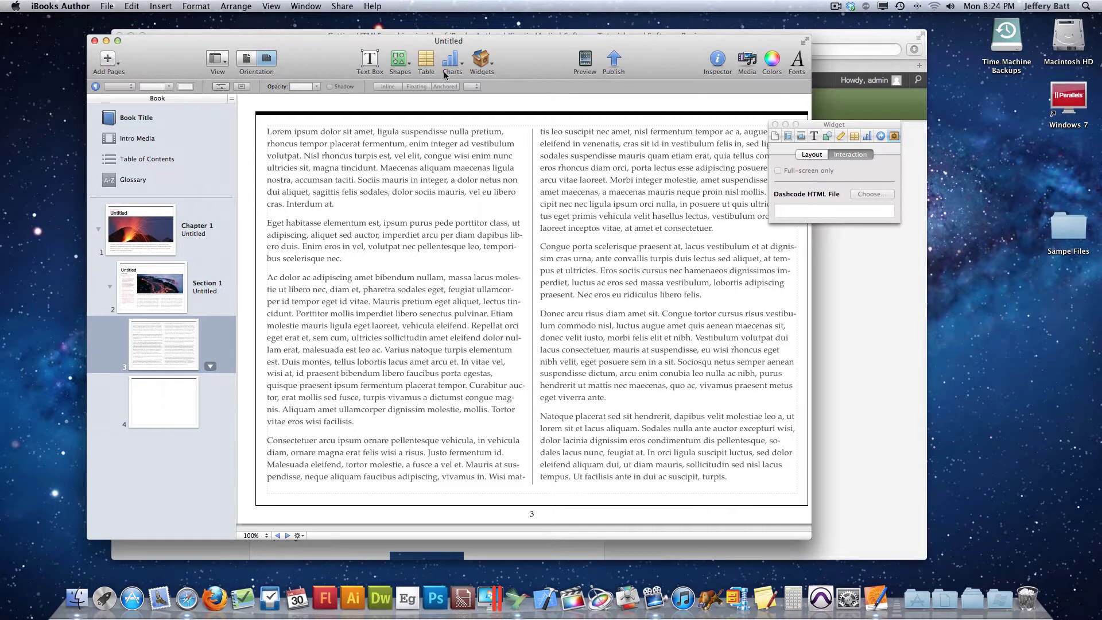
# Step: Show the list of available widget types from the iBooks Author toolbar
pyautogui.click(482, 59)
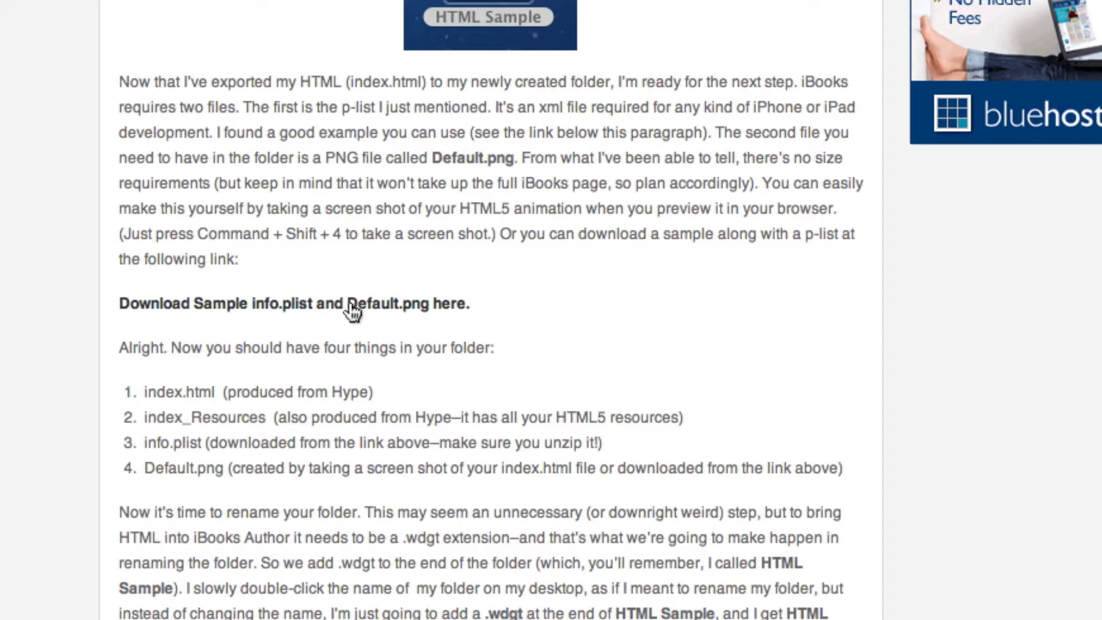
# Step: Scroll the tutorial down to the sample info.plist and Default.png download link
pyautogui.scroll(-3, 353, 312)
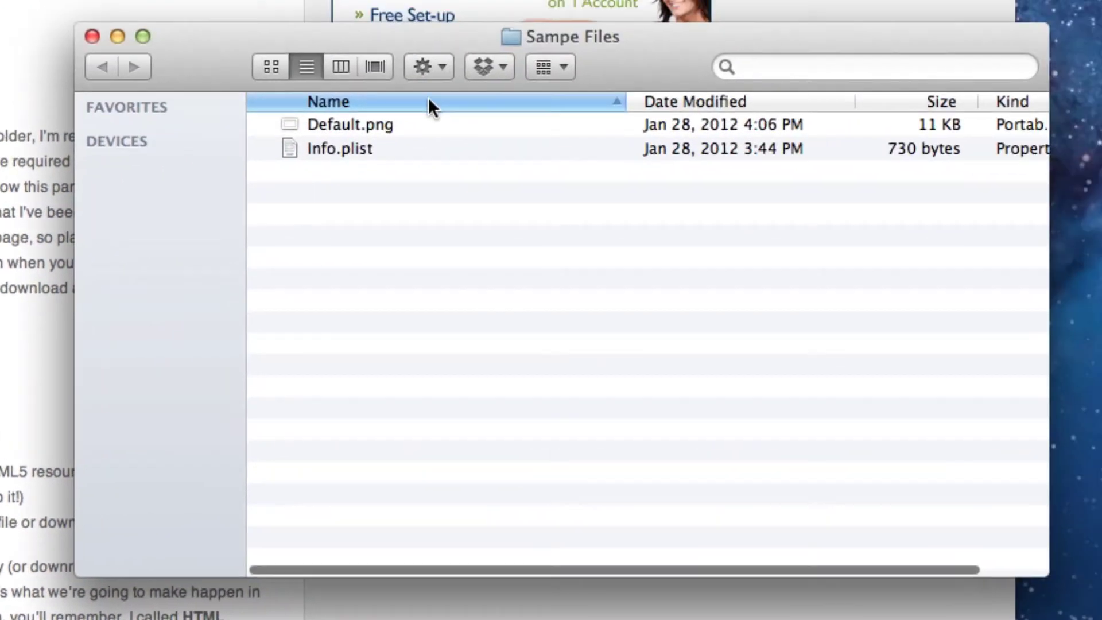
pyautogui.click(416, 122)
pyautogui.press('space')
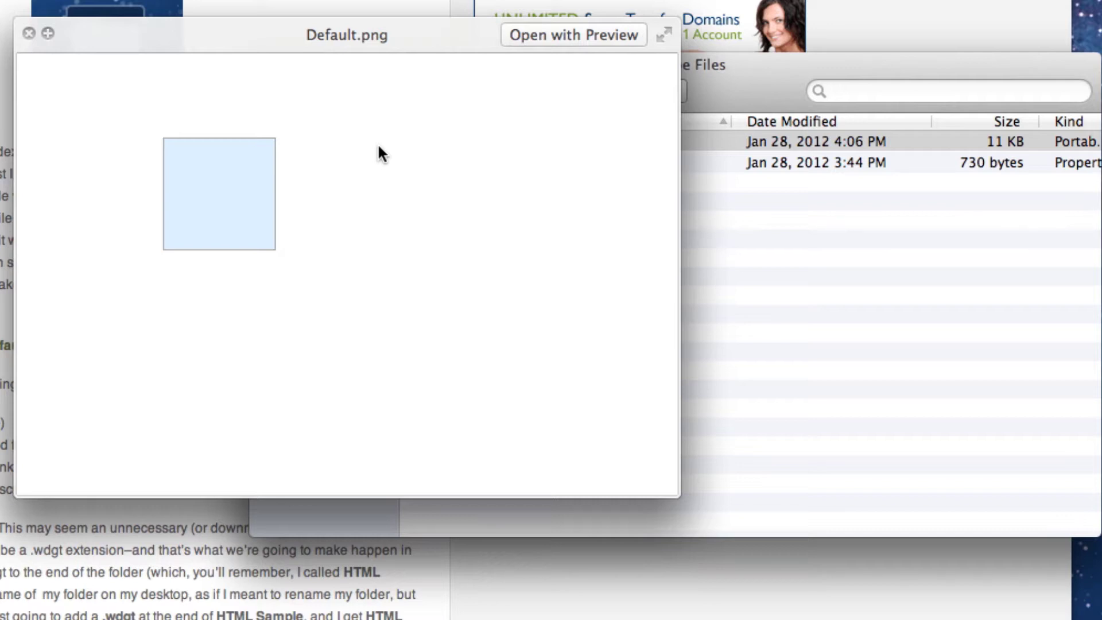
pyautogui.press('space')
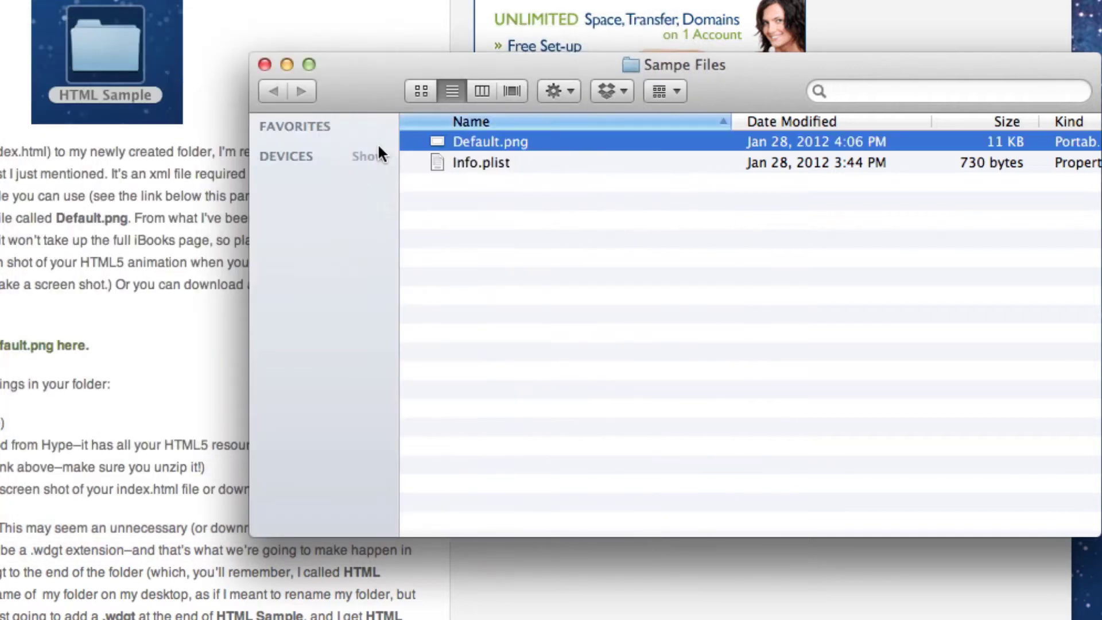
pyautogui.click(537, 162)
pyautogui.press('space')
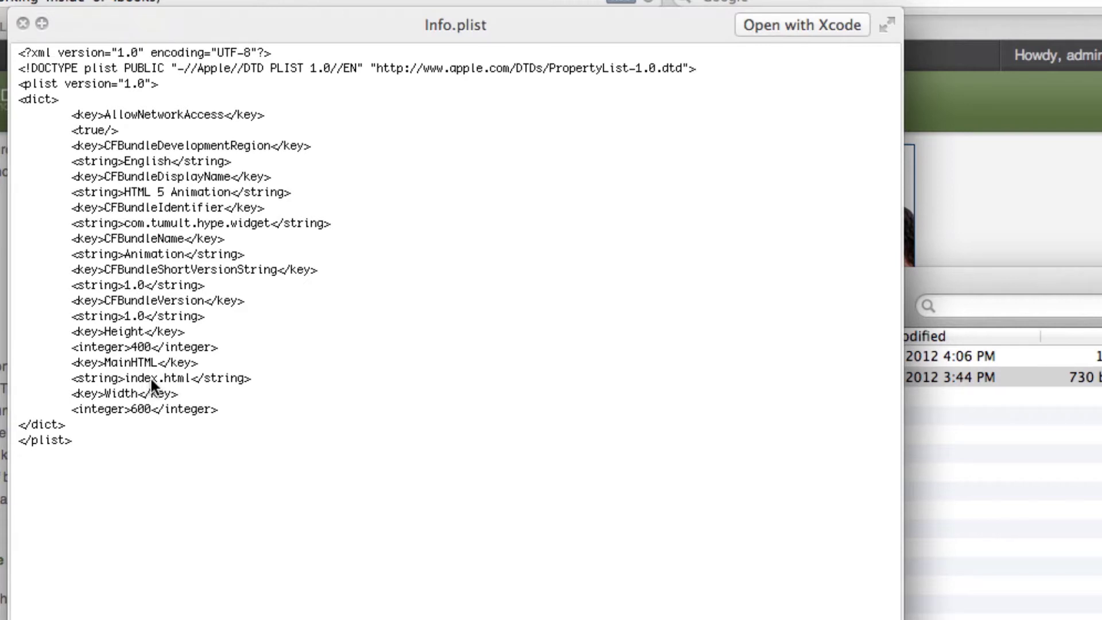
pyautogui.press('space')
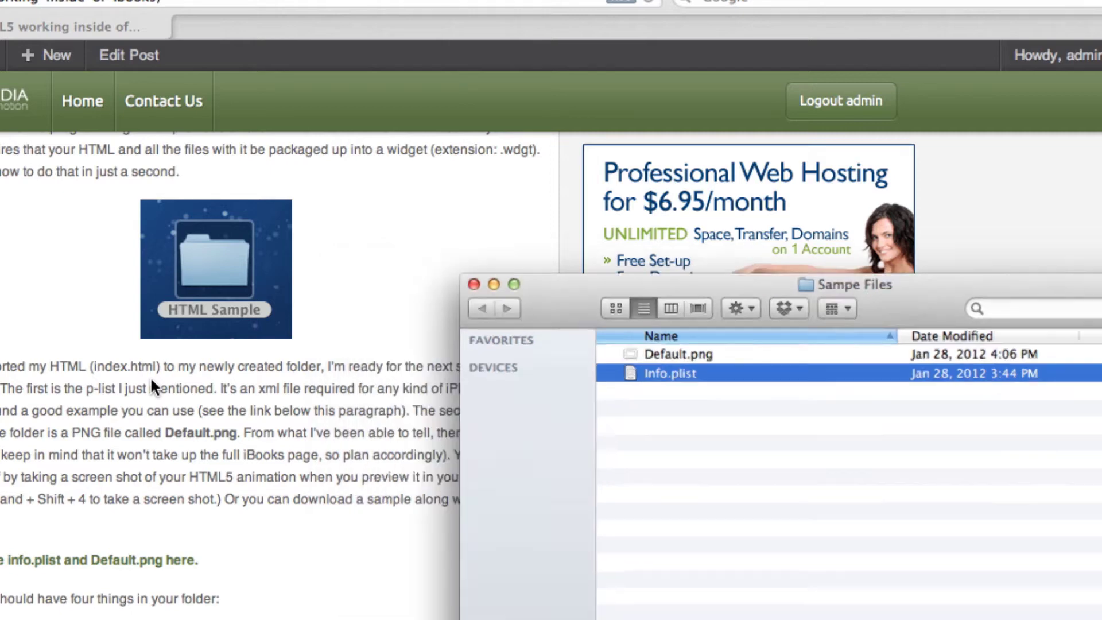
# Step: Close Sampe Files and create a new desktop folder named 'HTML Sample'
pyautogui.press('super+w')
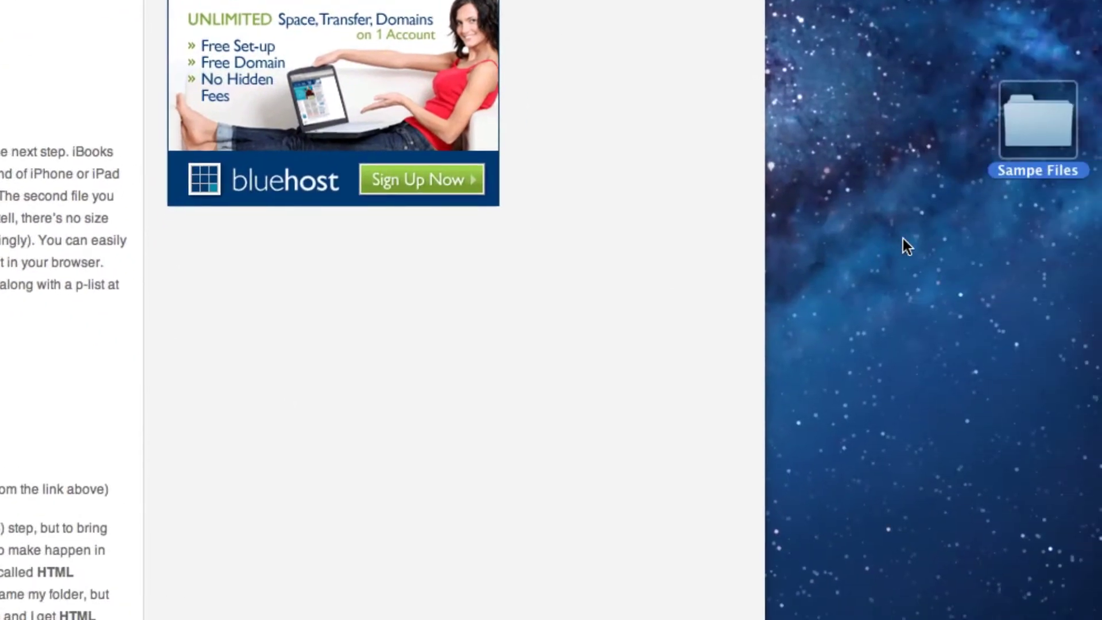
pyautogui.rightClick(896, 241)
pyautogui.click(886, 251)
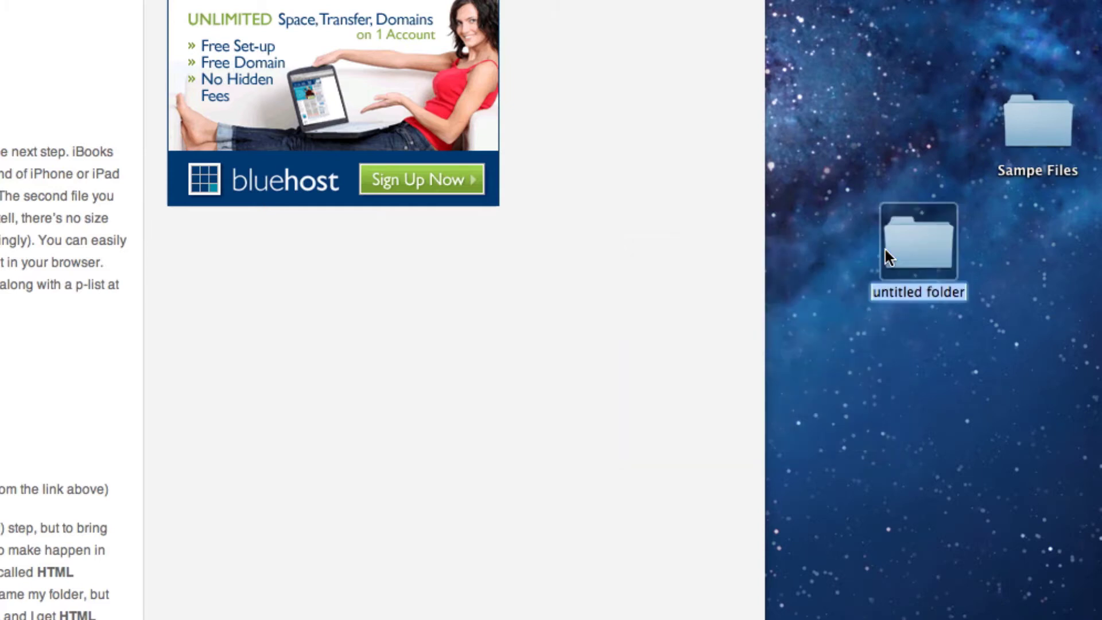
pyautogui.write('HTML ')
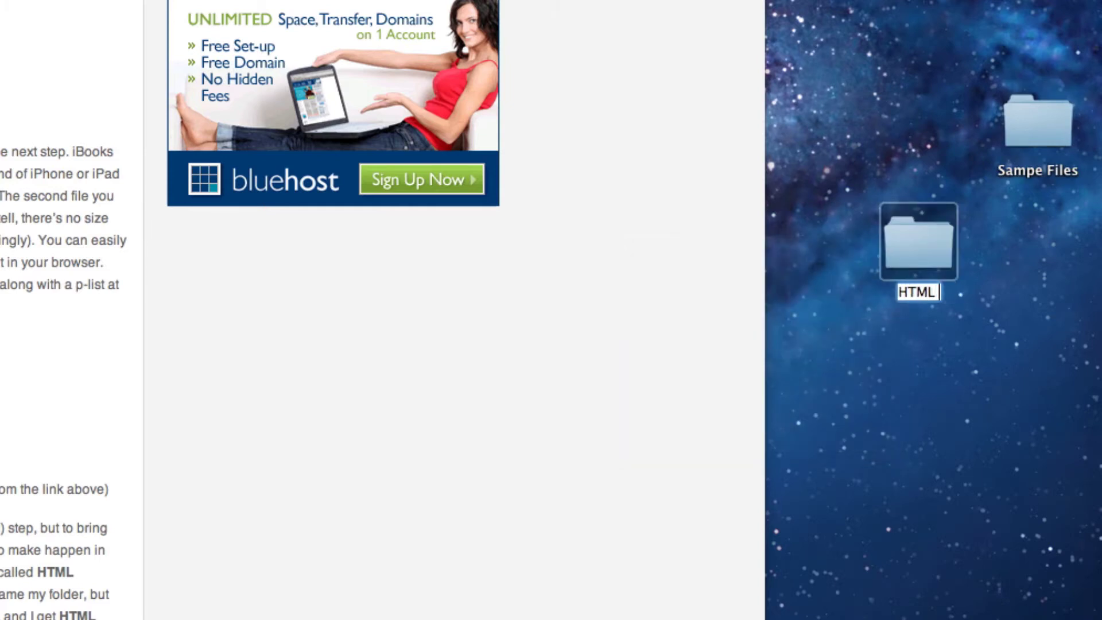
pyautogui.write('Sample')
pyautogui.press('Return')
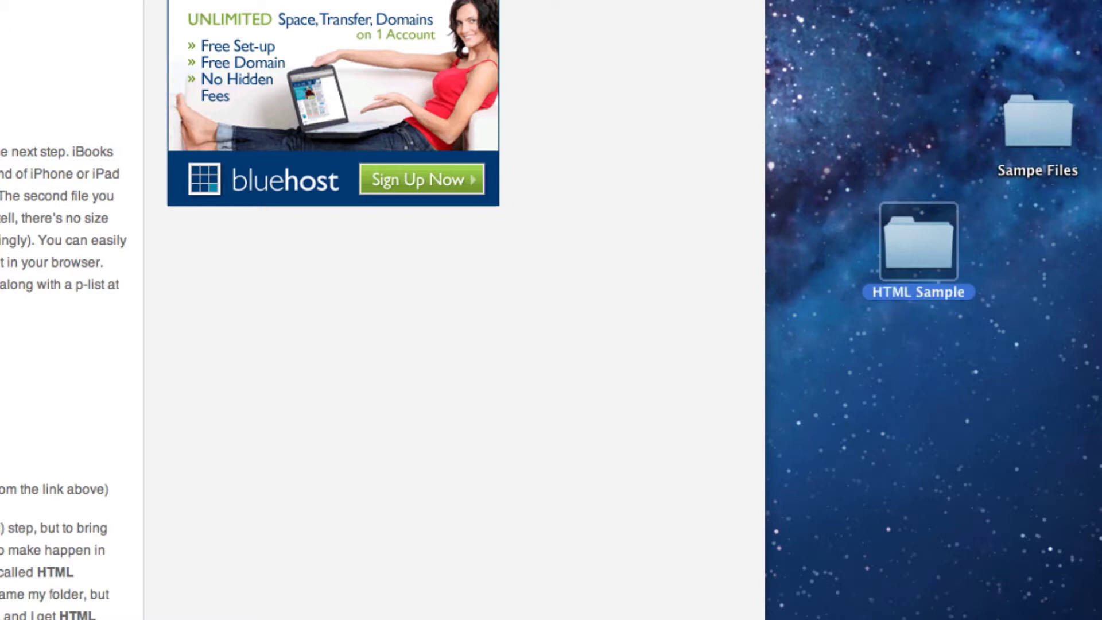
# Step: Copy Default.png and Info.plist from Sampe Files into the HTML Sample folder
pyautogui.doubleClick(940, 229)
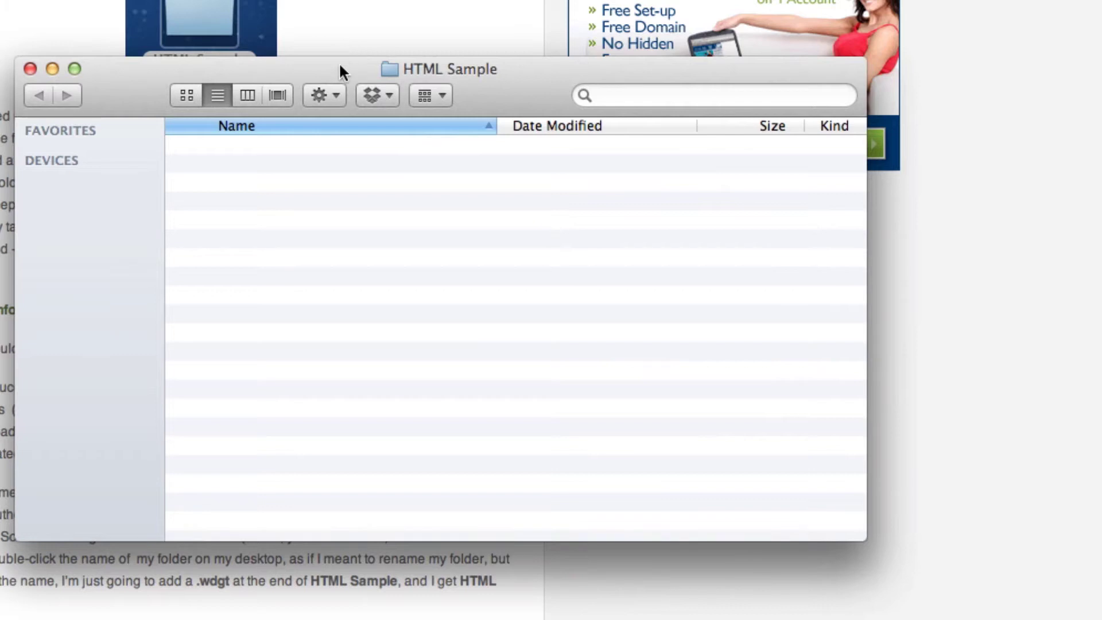
pyautogui.moveTo(340, 66); pyautogui.dragTo(216, 58)
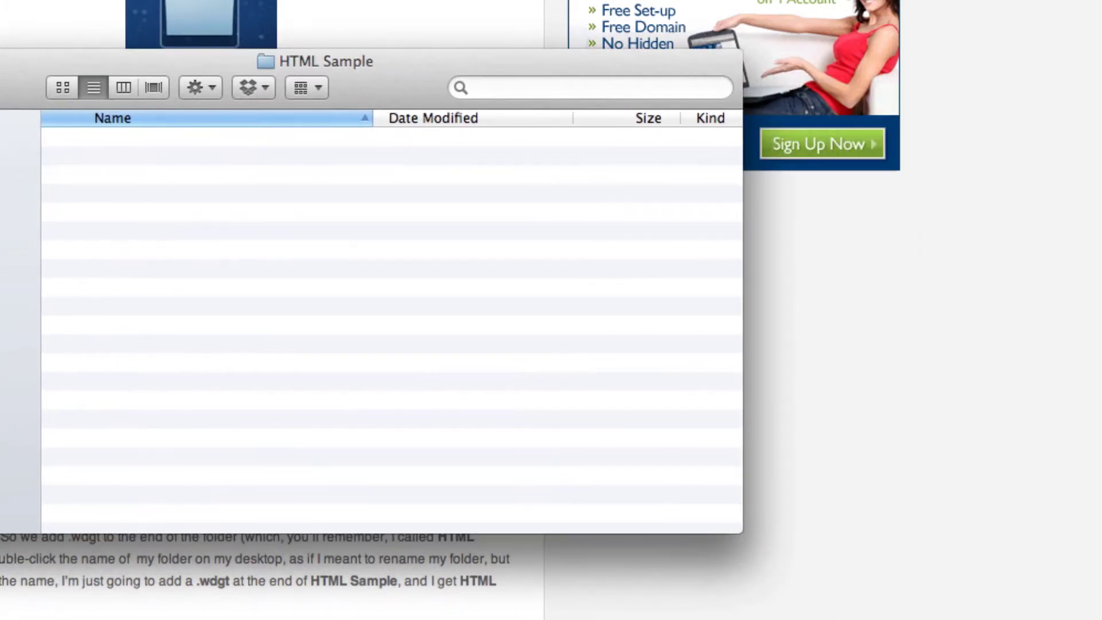
pyautogui.doubleClick(1077, 172)
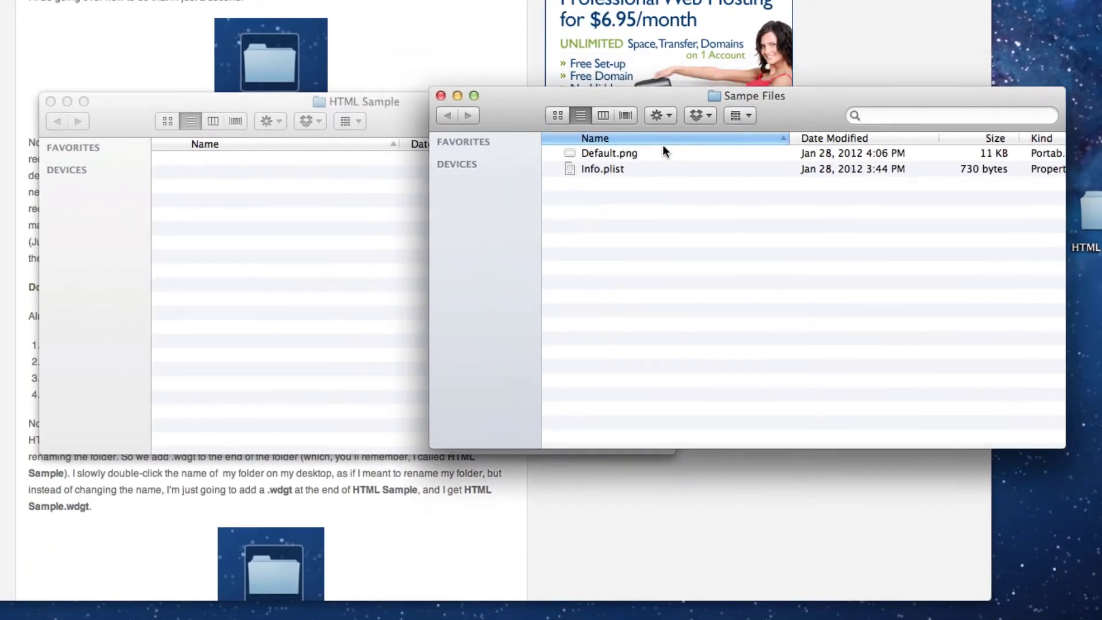
pyautogui.click(659, 153)
pyautogui.keyDown('shift'); pyautogui.click(648, 168); pyautogui.keyUp('shift')
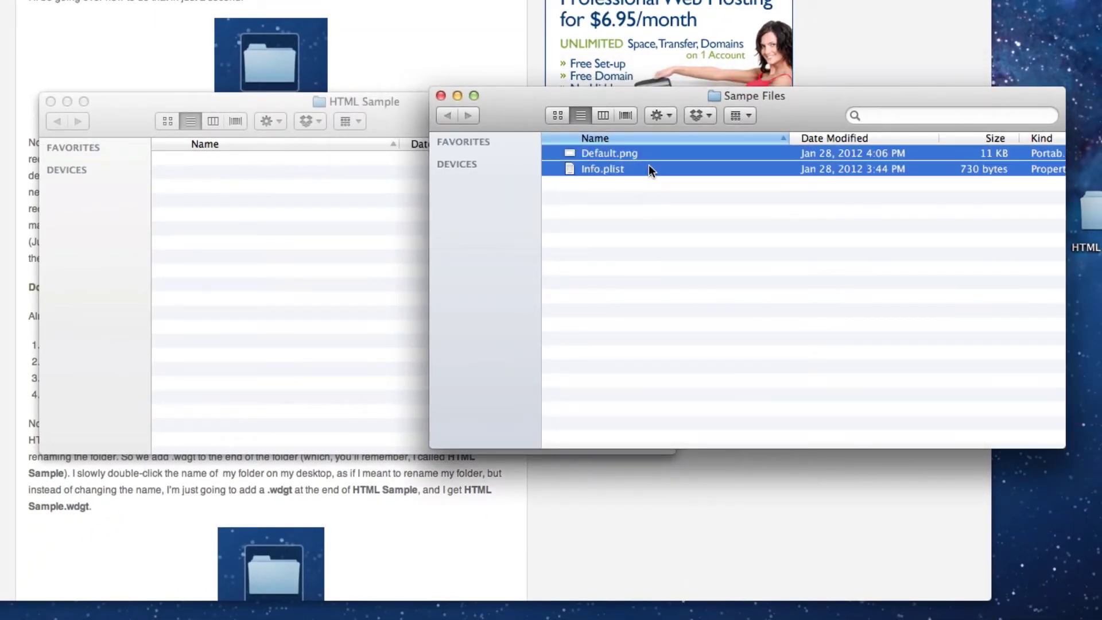
pyautogui.click(374, 191)
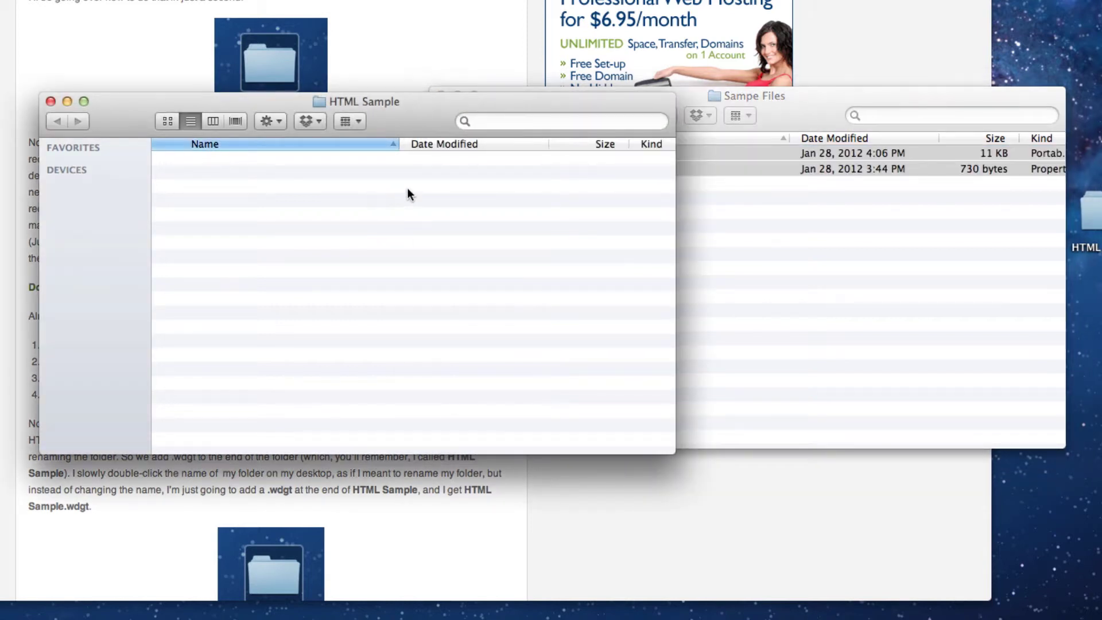
pyautogui.press('super+v')
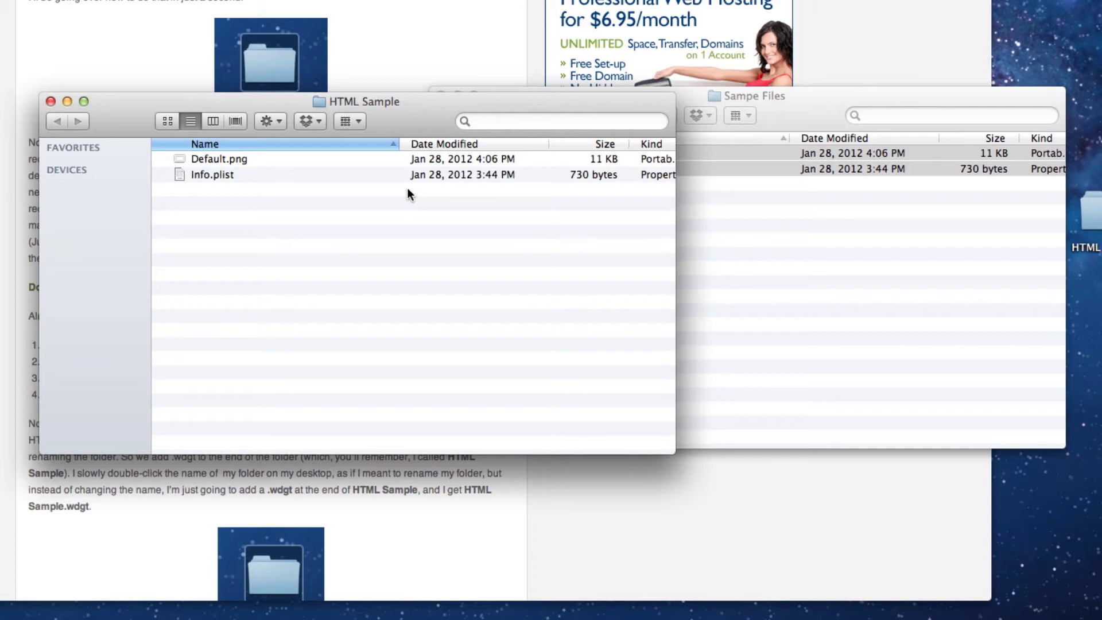
pyautogui.click(826, 283)
pyautogui.press('super+w')
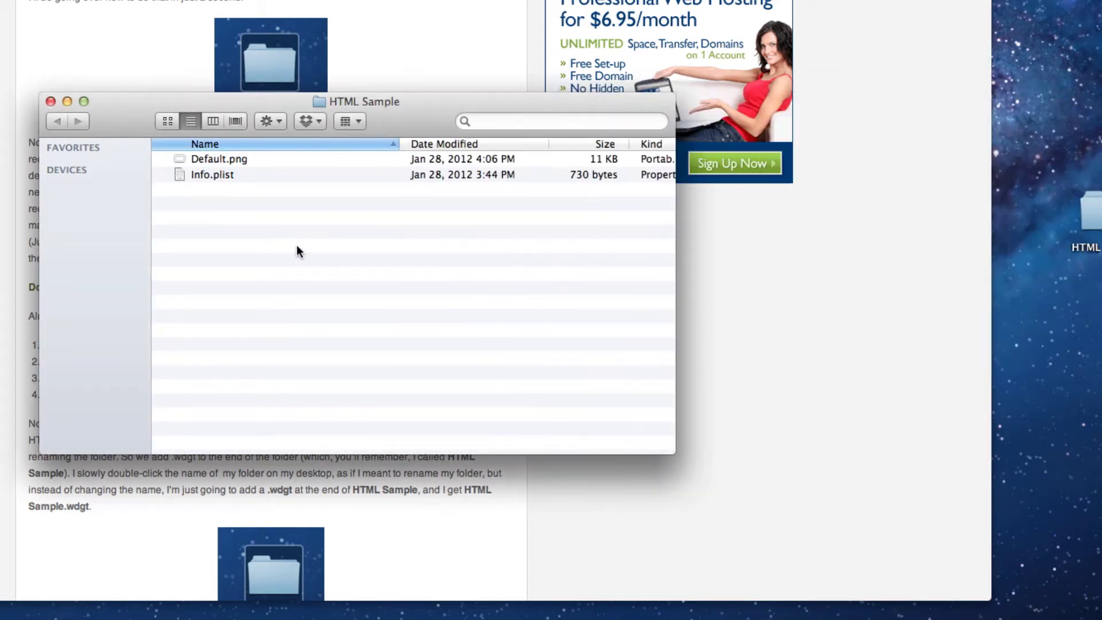
pyautogui.moveTo(443, 122); pyautogui.dragTo(517, 108)
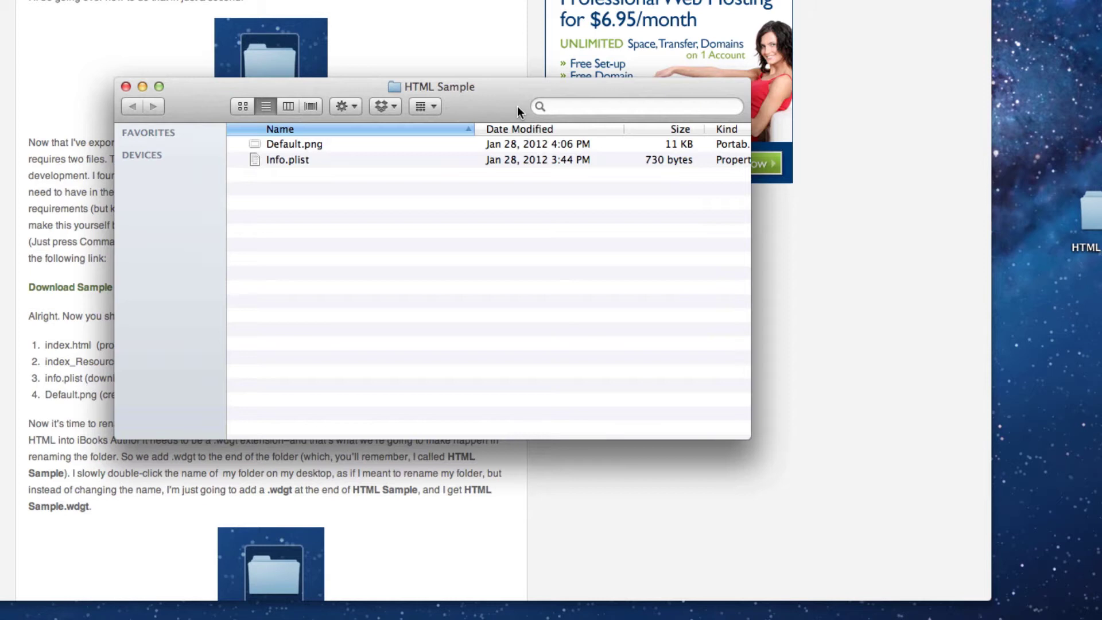
# Step: In Hype, insert a Box at the top-left and animate it to the lower-right by 1 second
pyautogui.press('super+Tab')
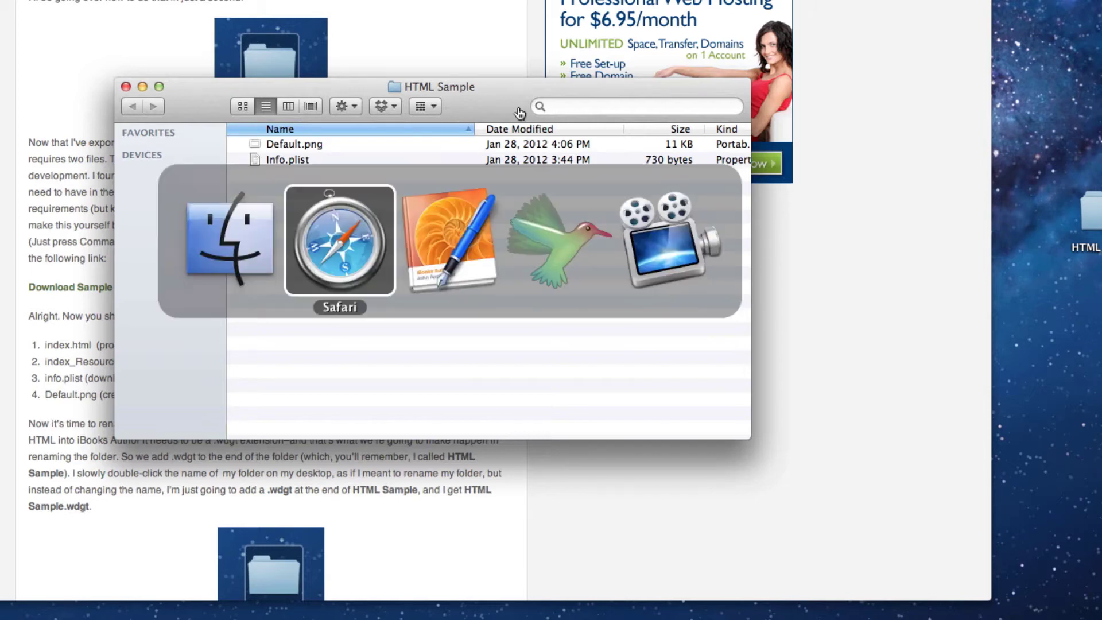
pyautogui.press('super+Tab')
pyautogui.press('super+Tab')
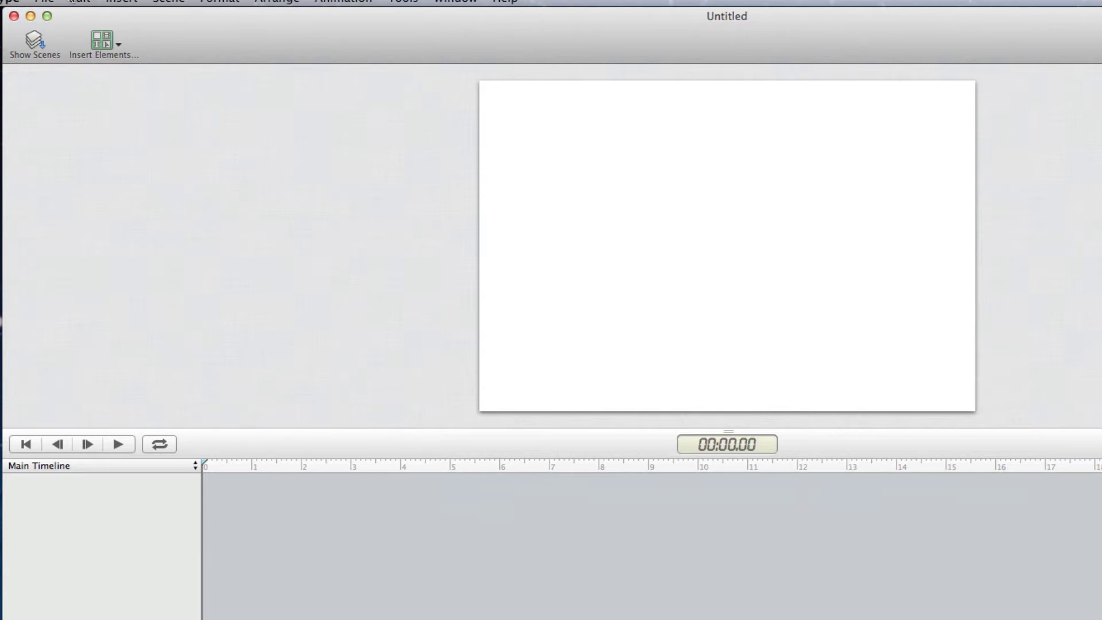
pyautogui.click(99, 36)
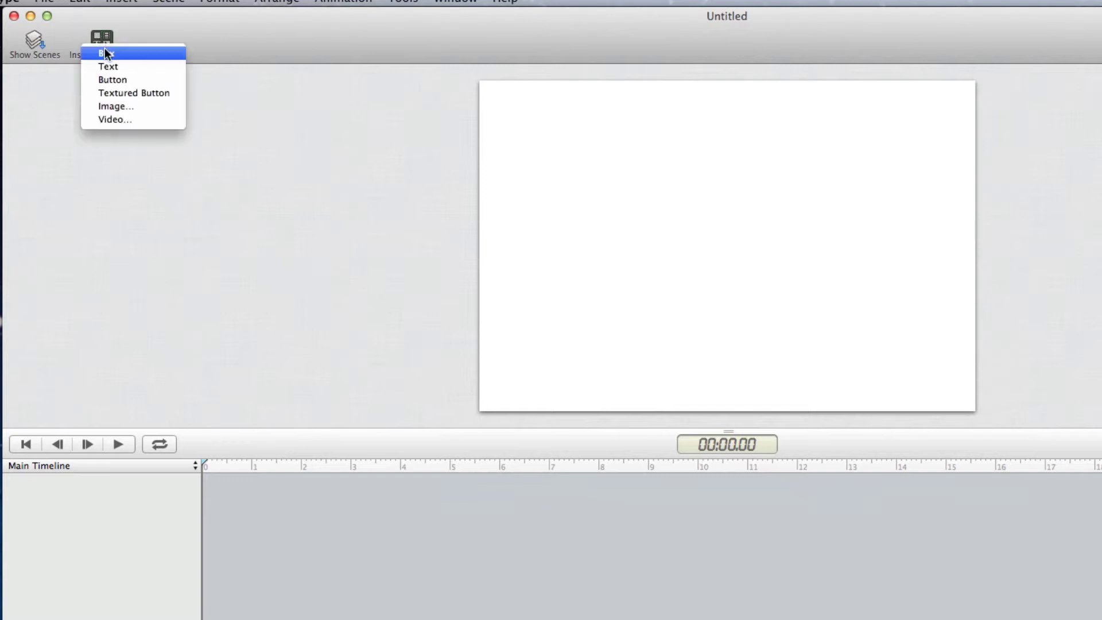
pyautogui.click(121, 53)
pyautogui.moveTo(642, 202); pyautogui.dragTo(516, 119)
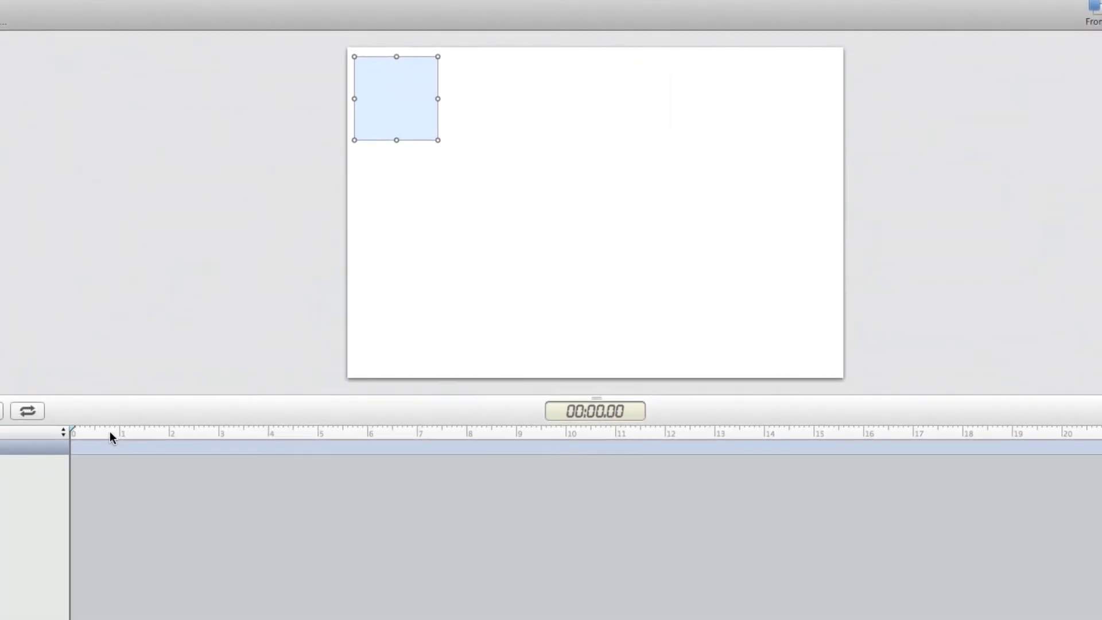
pyautogui.moveTo(123, 431); pyautogui.dragTo(119, 442)
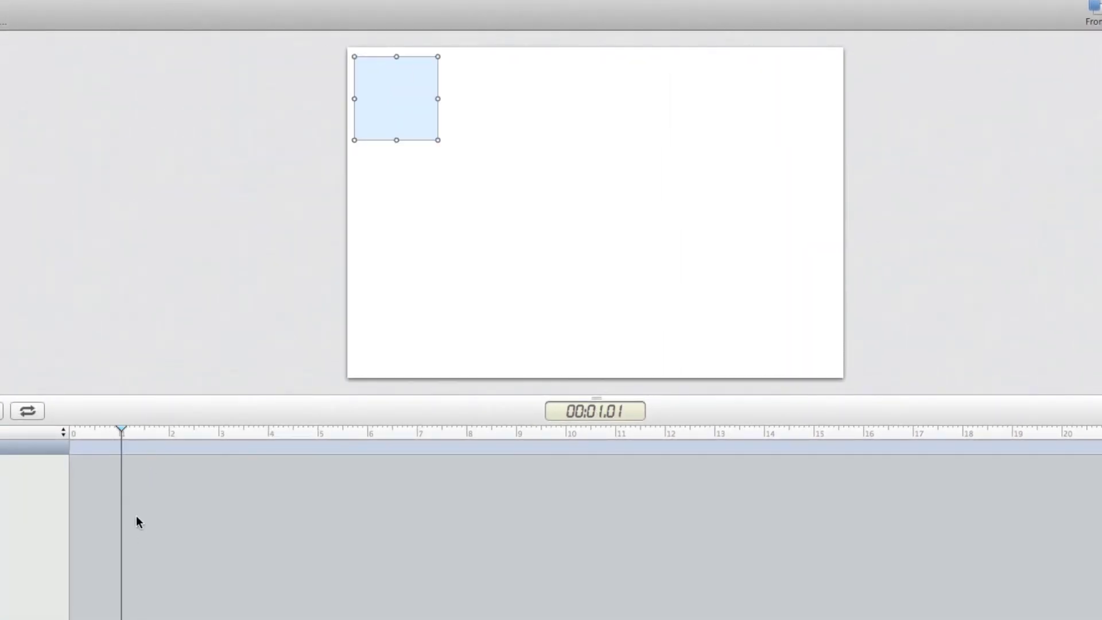
pyautogui.moveTo(406, 122); pyautogui.dragTo(802, 349)
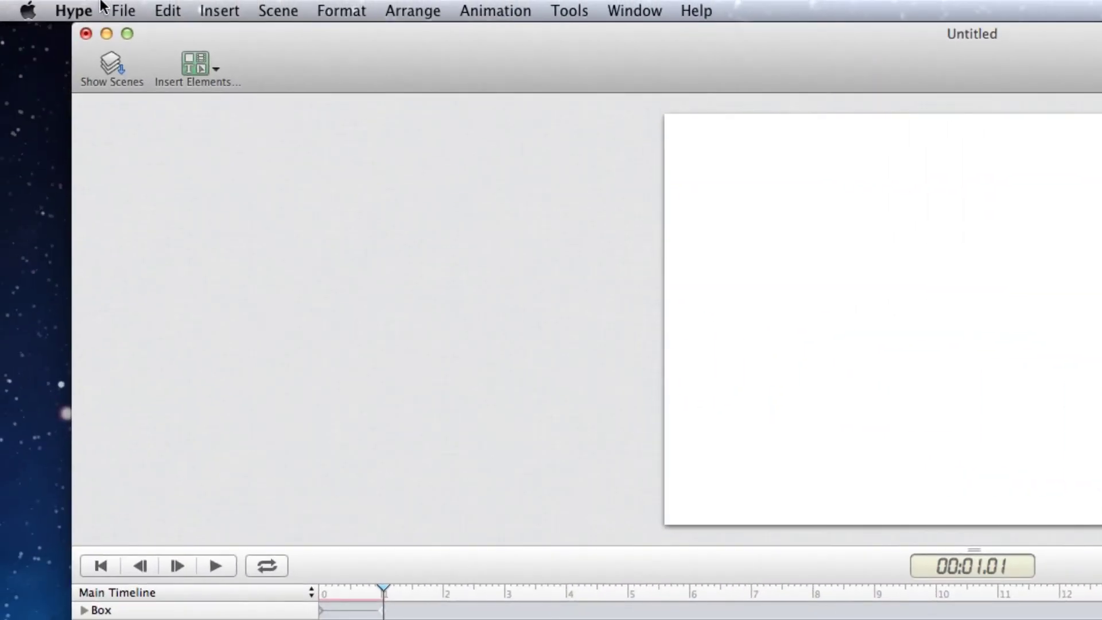
# Step: Choose File > Export as HTML5 > Folder in Hype
pyautogui.click(101, 6)
pyautogui.moveTo(109, 7)
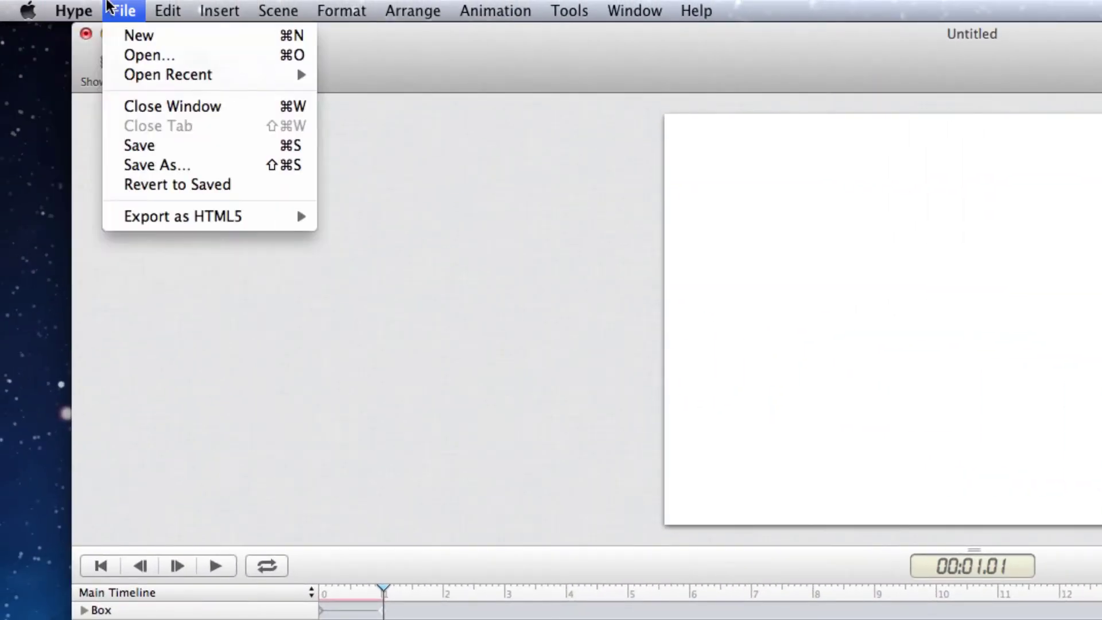
pyautogui.moveTo(192, 217)
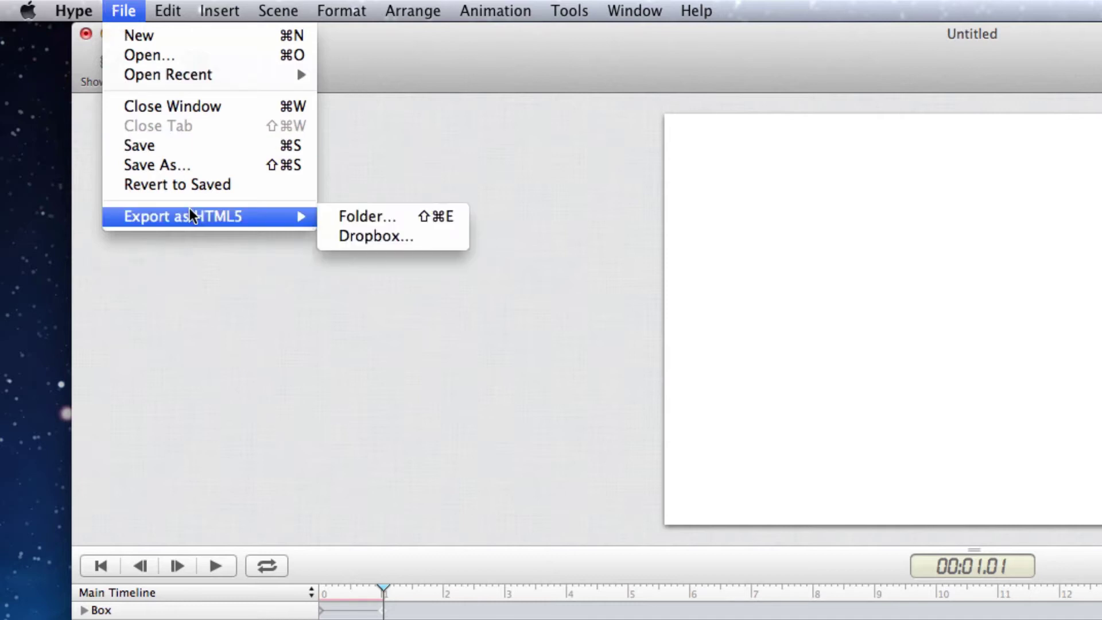
pyautogui.click(346, 218)
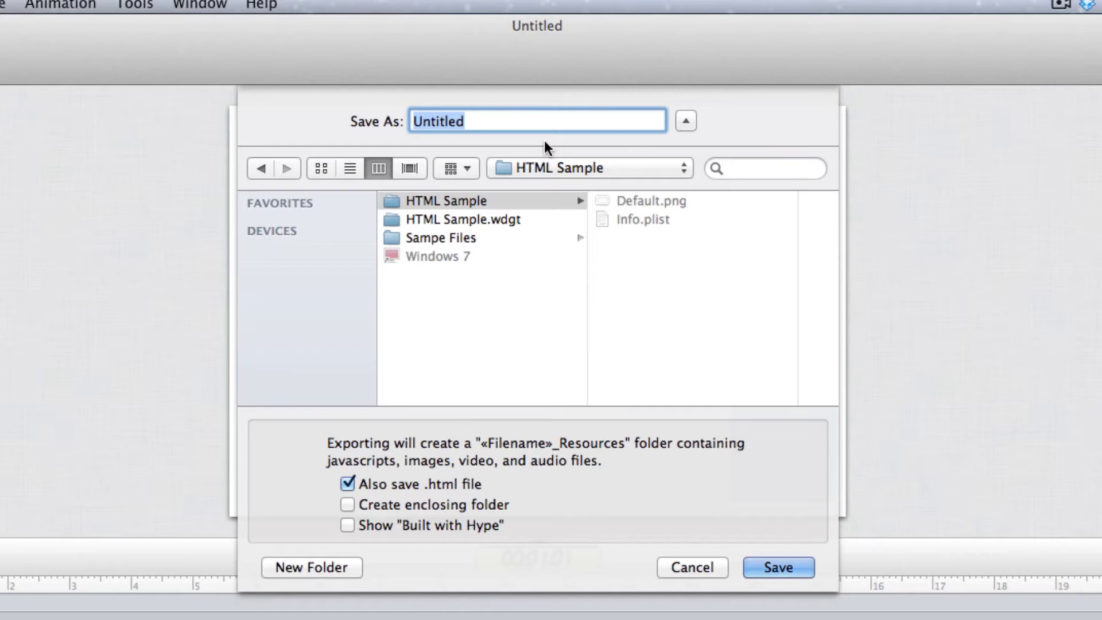
# Step: Quick Look Info.plist in HTML Sample to check its XML, then return to the export dialog
pyautogui.press('super+Tab')
pyautogui.press('super+Tab')
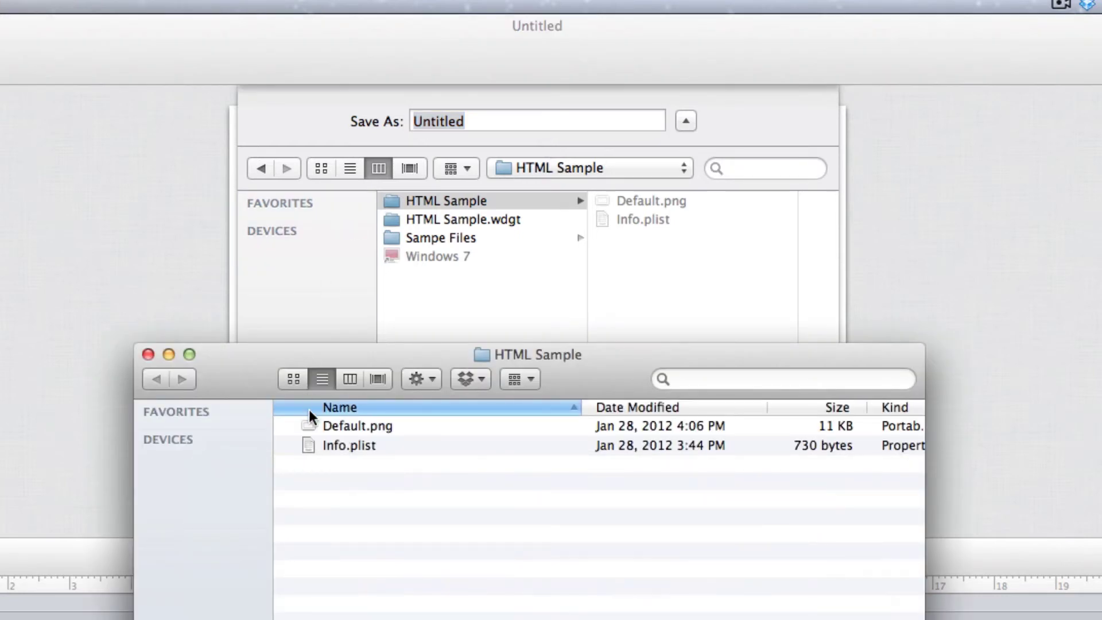
pyautogui.click(384, 445)
pyautogui.press('space')
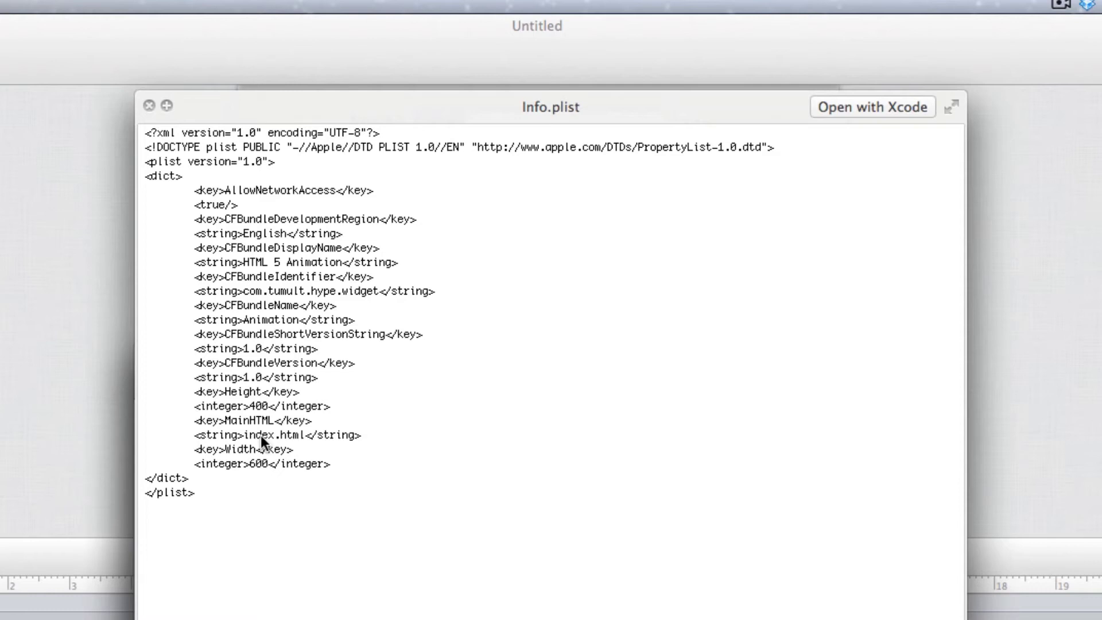
pyautogui.press('space')
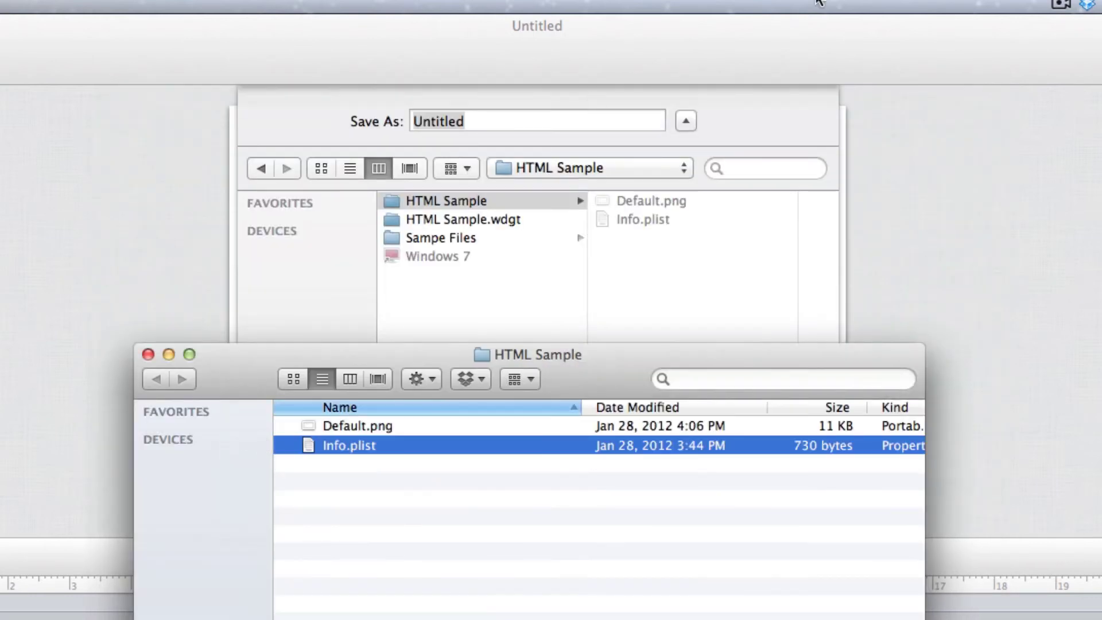
pyautogui.click(584, 104)
# Step: Save the HTML5 export as 'index' and preview the exported index.html in Finder
pyautogui.write('index')
pyautogui.press('Return')
pyautogui.press('super+Tab')
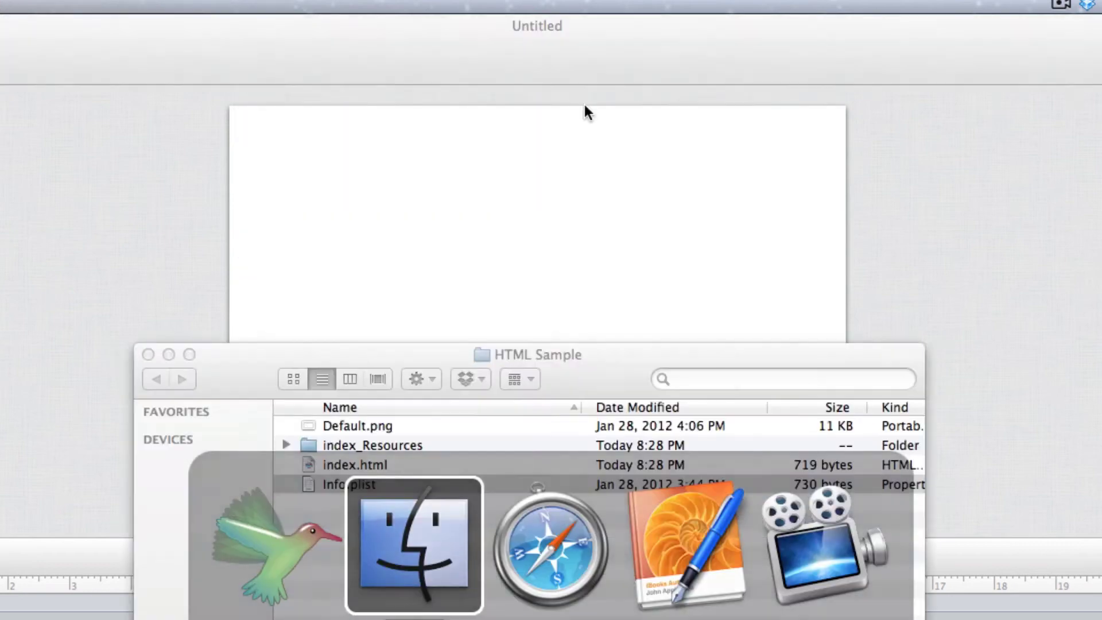
pyautogui.click(378, 464)
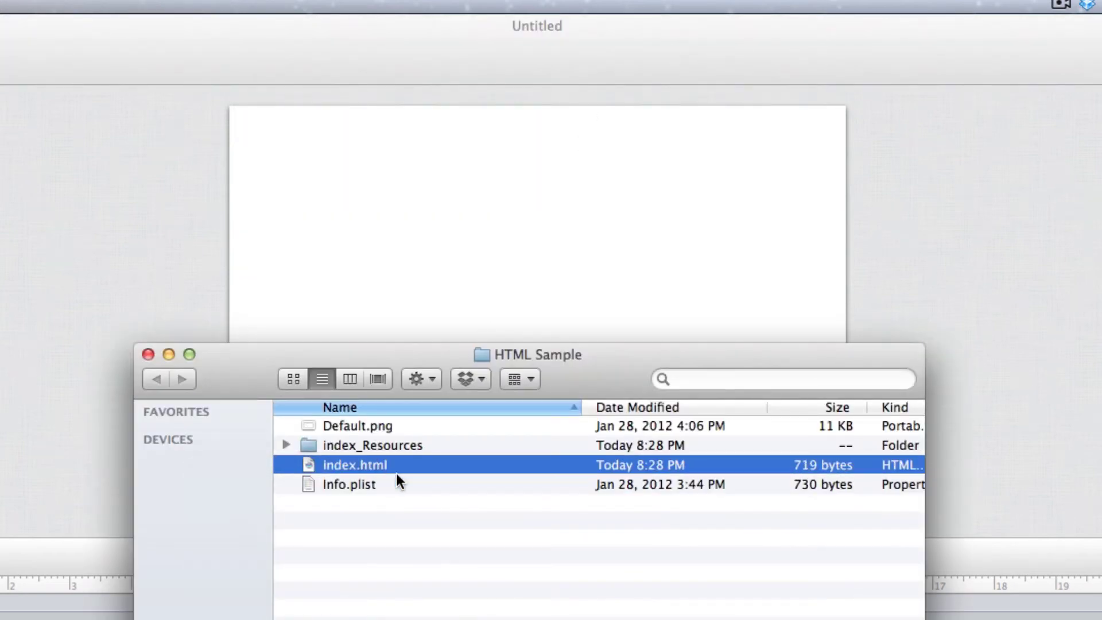
pyautogui.press('space')
pyautogui.press('space')
pyautogui.click(403, 446)
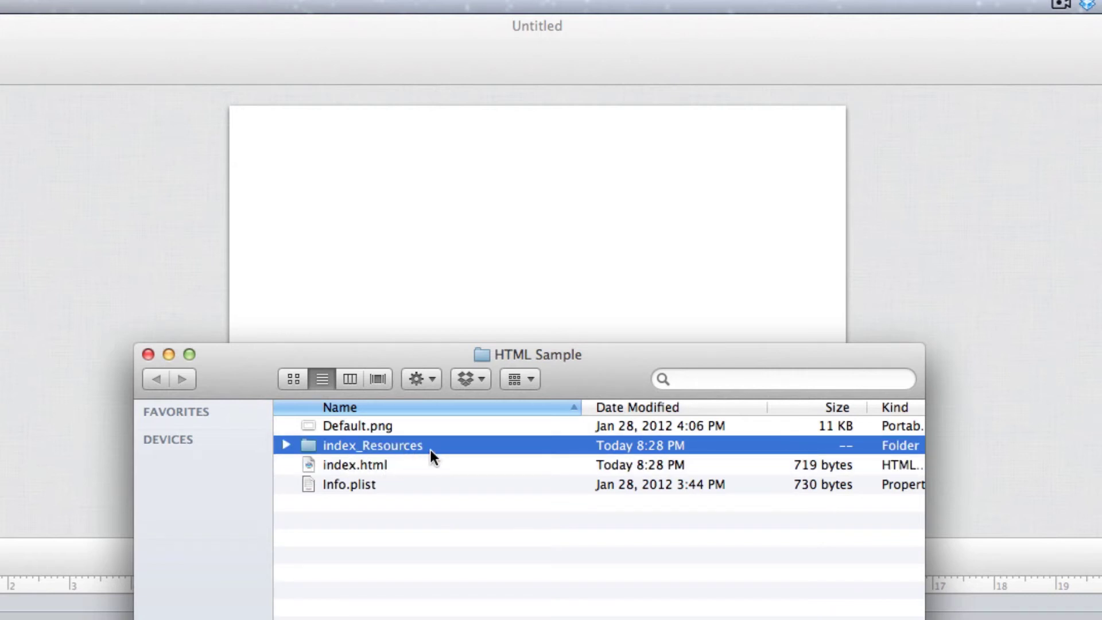
# Step: Preview Default.png in the HTML Sample folder, then close the Finder window
pyautogui.click(215, 290)
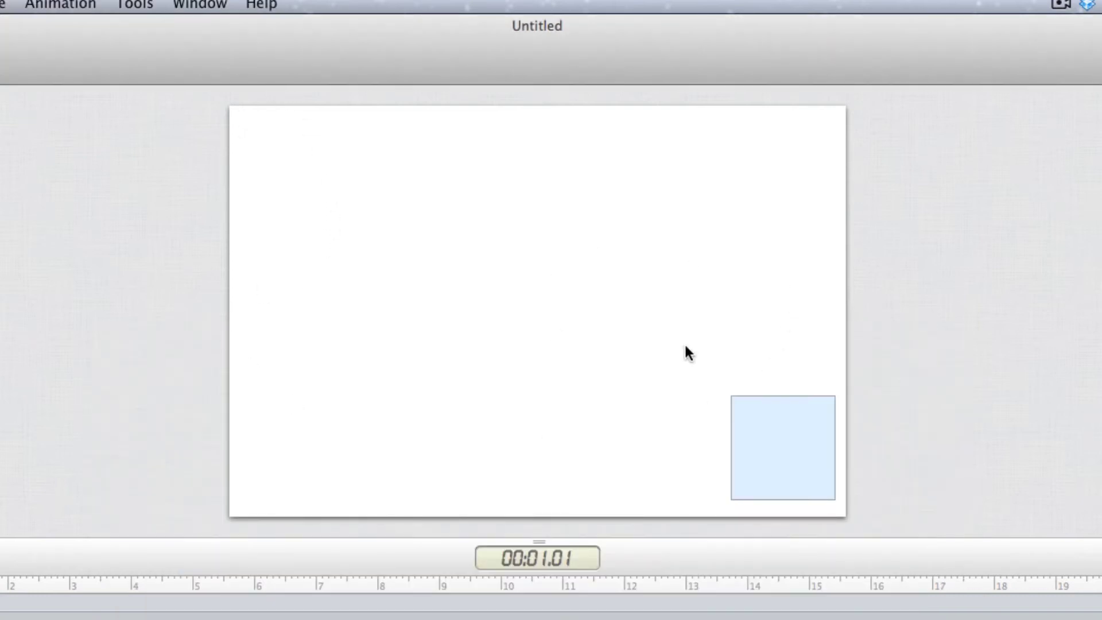
pyautogui.click(401, 583)
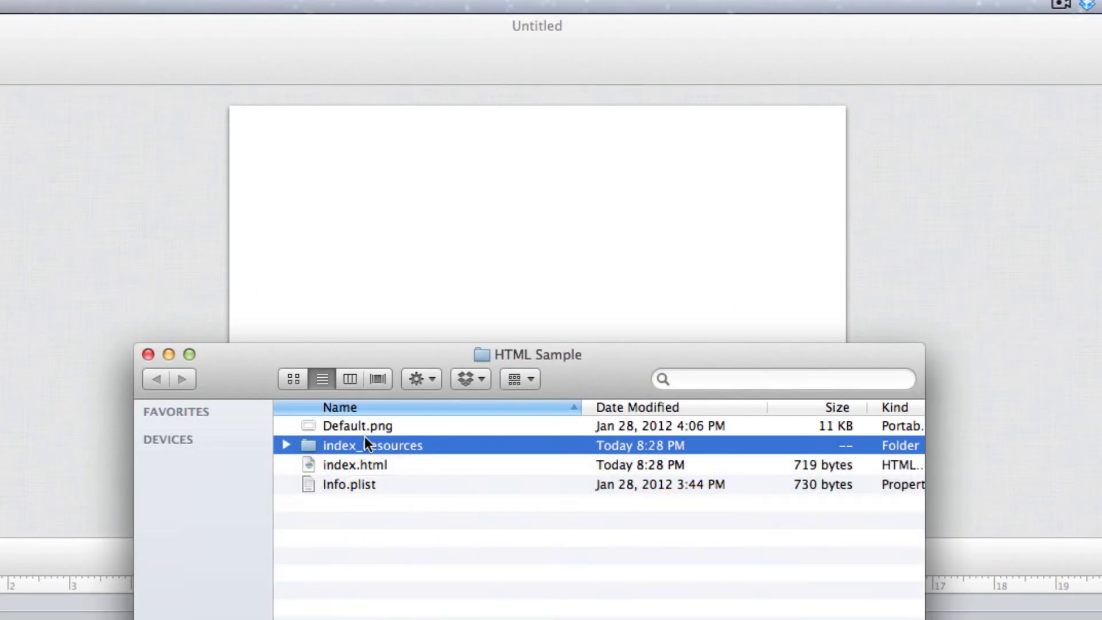
pyautogui.click(394, 426)
pyautogui.press('space')
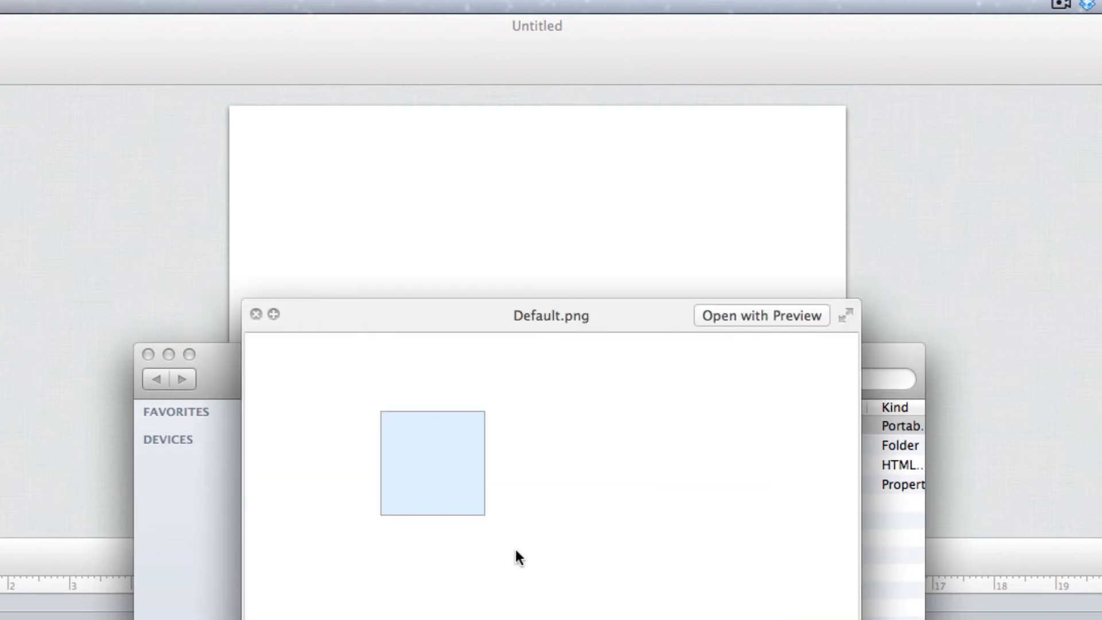
pyautogui.press('space')
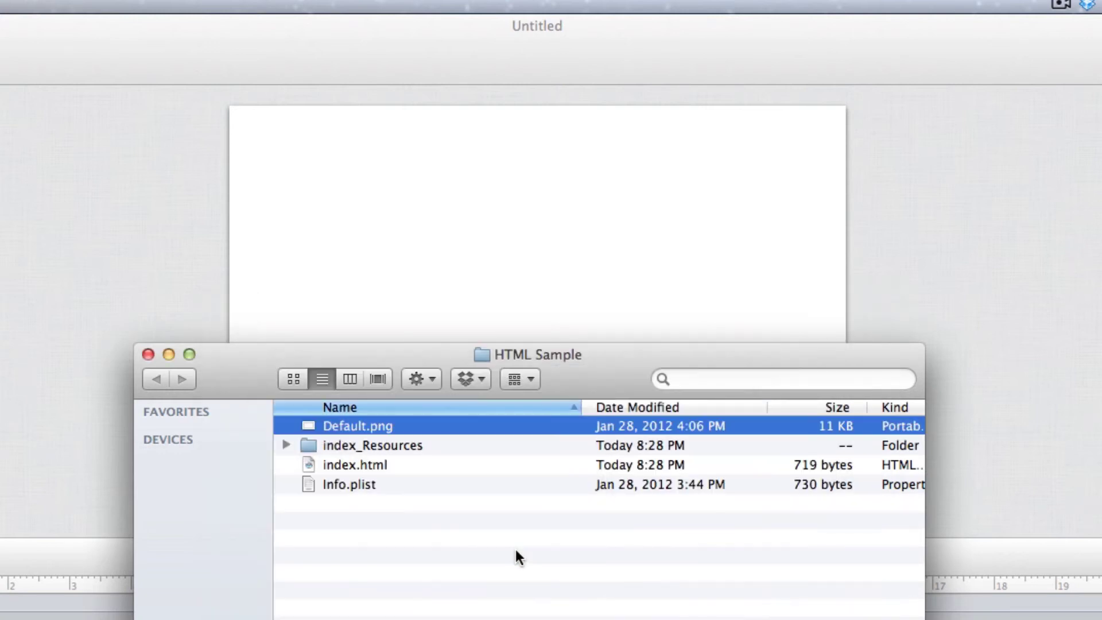
pyautogui.press('super+w')
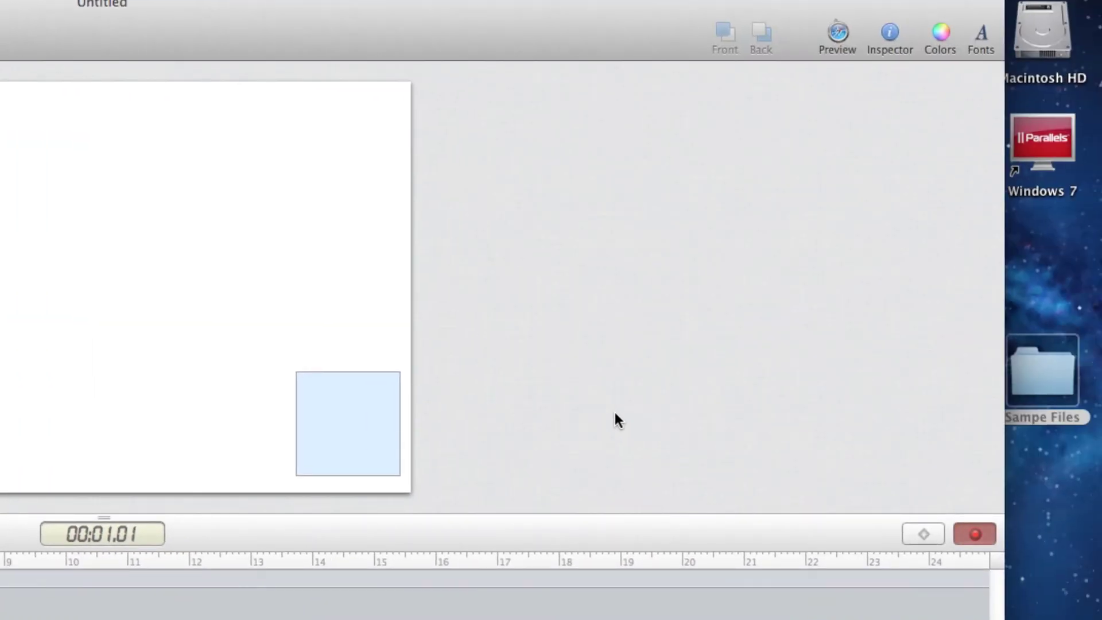
# Step: Hide Hype and place the HTML Sample folder below Sample Files on the desktop
pyautogui.press('super+h')
pyautogui.moveTo(920, 485); pyautogui.dragTo(864, 427)
pyautogui.moveTo(909, 380); pyautogui.dragTo(890, 508)
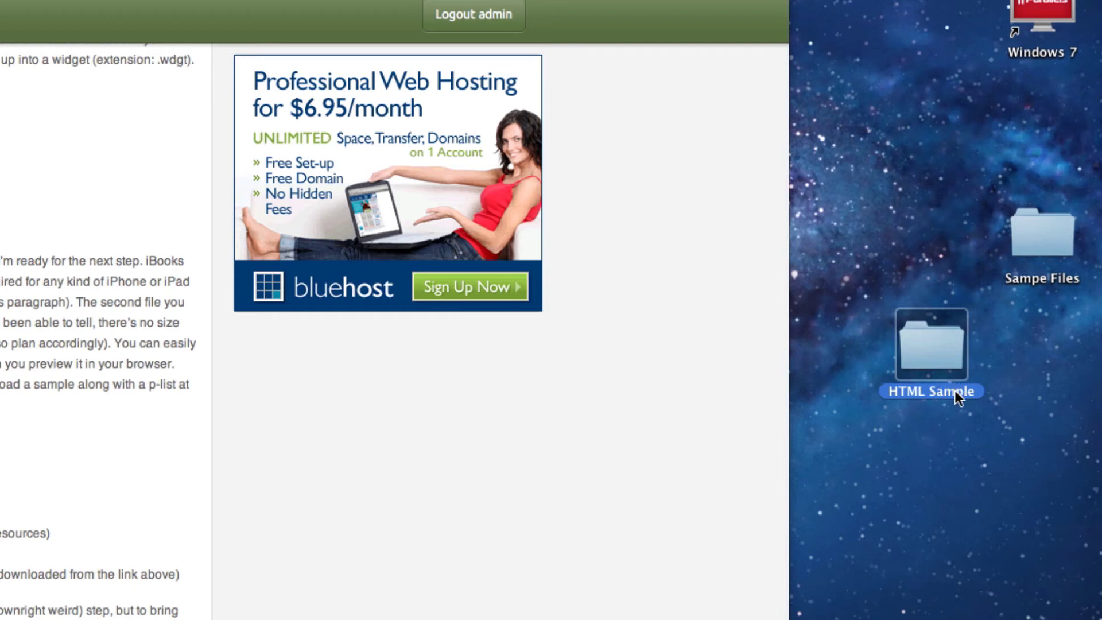
# Step: Rename the folder to 'HTML Sample.wdgt'
pyautogui.click(955, 391)
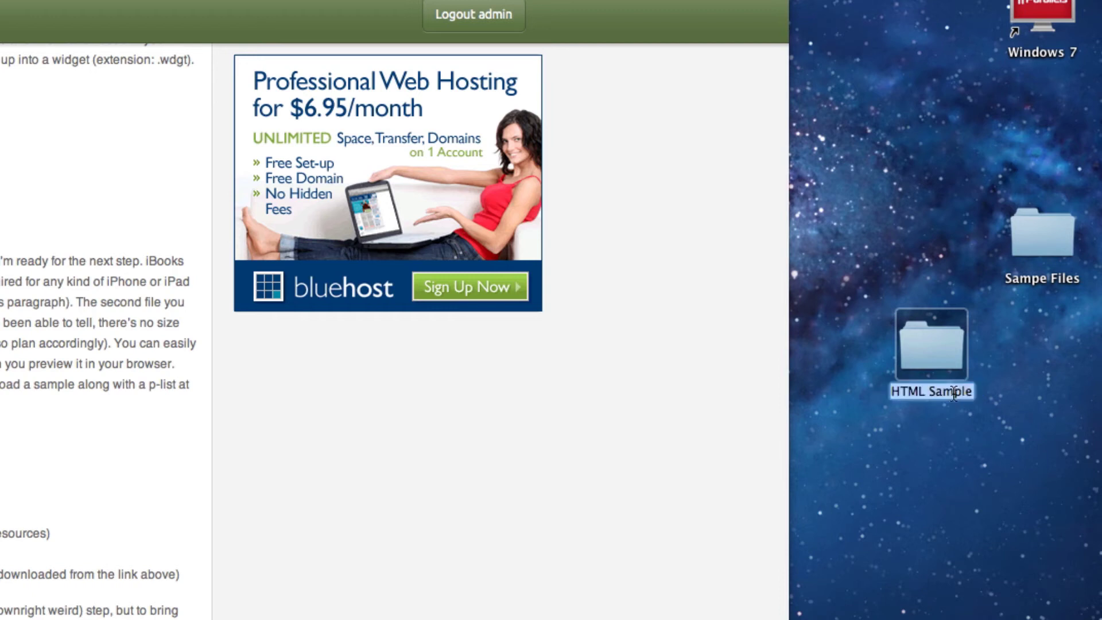
pyautogui.click(968, 393)
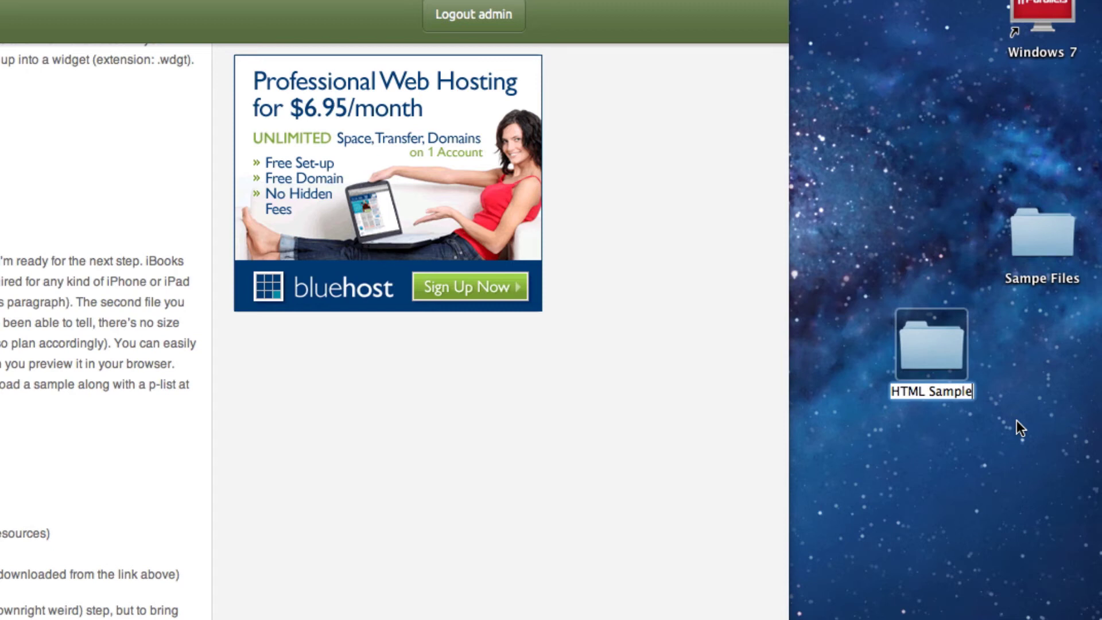
pyautogui.write('.wdgt')
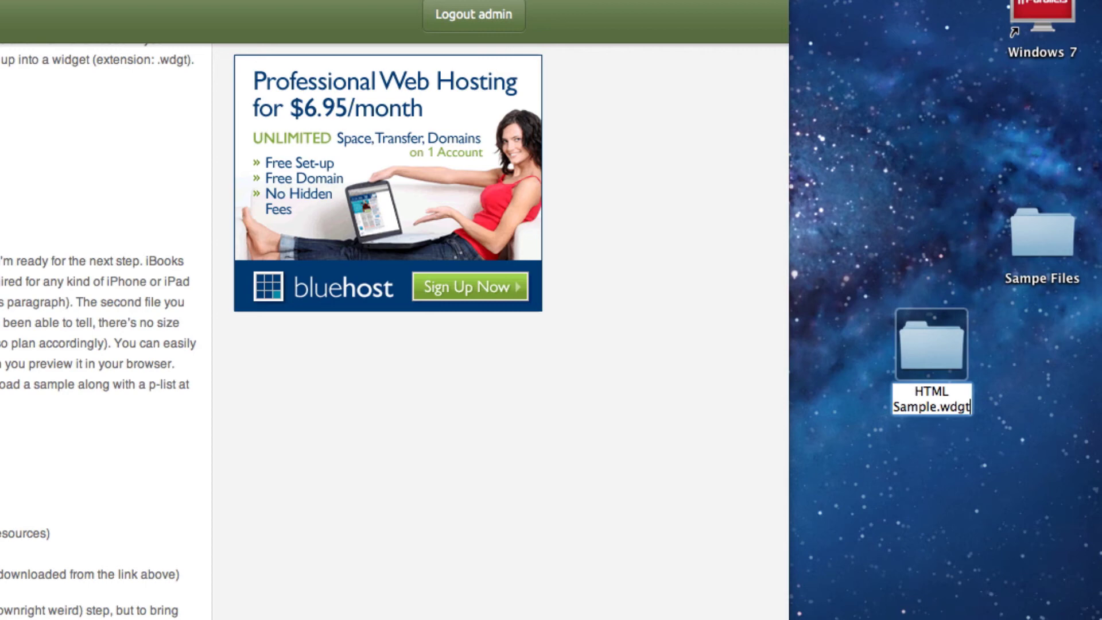
pyautogui.press('Return')
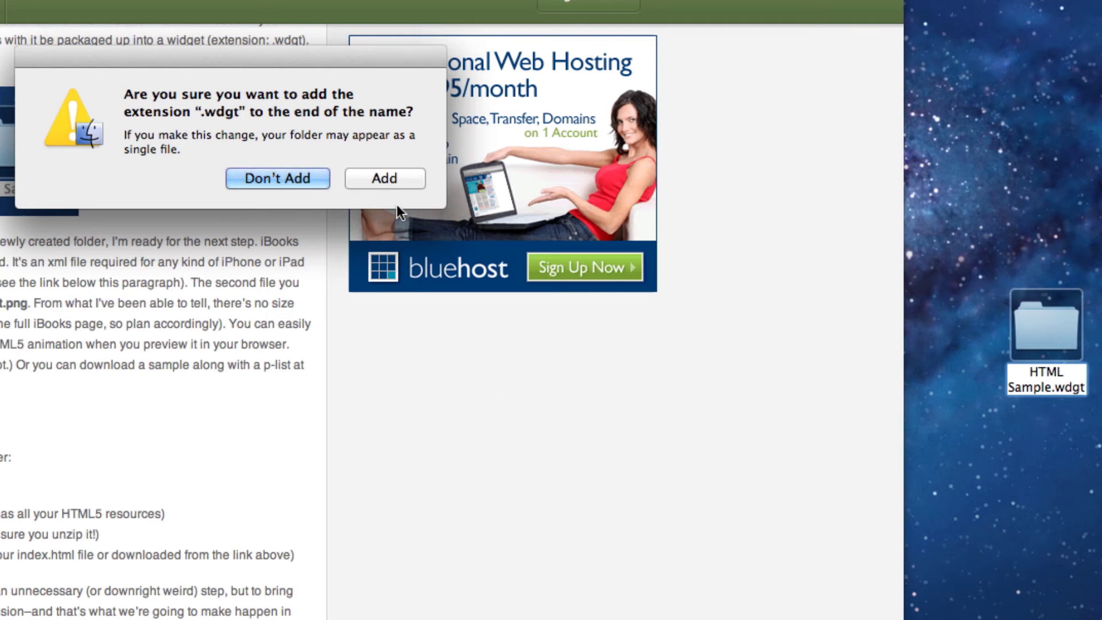
# Step: Confirm adding the .wdgt extension to the HTML Sample folder
pyautogui.click(399, 179)
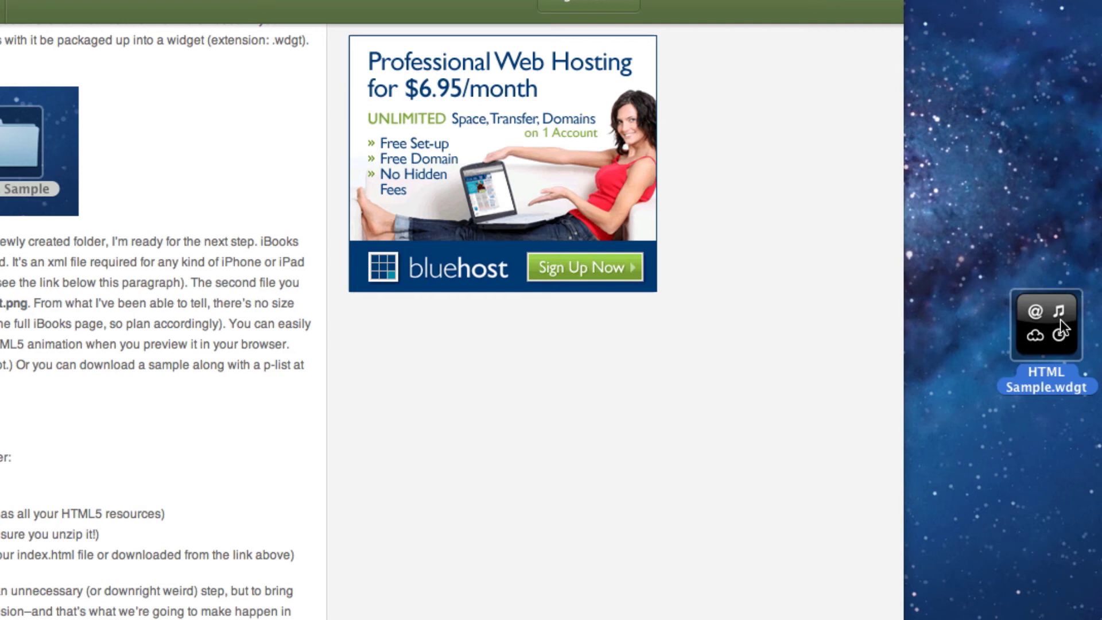
# Step: Insert an HTML widget at the top of the right column, sized to about 398×342 pt
pyautogui.press('super+Tab')
pyautogui.press('super+Tab')
pyautogui.press('super+Tab')
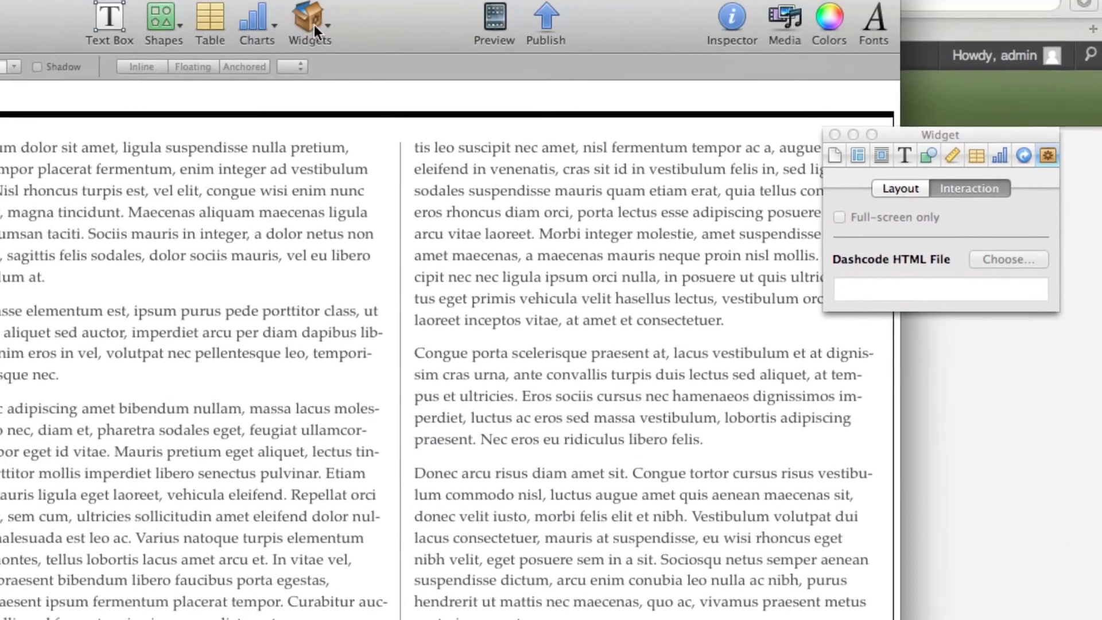
pyautogui.click(369, 50)
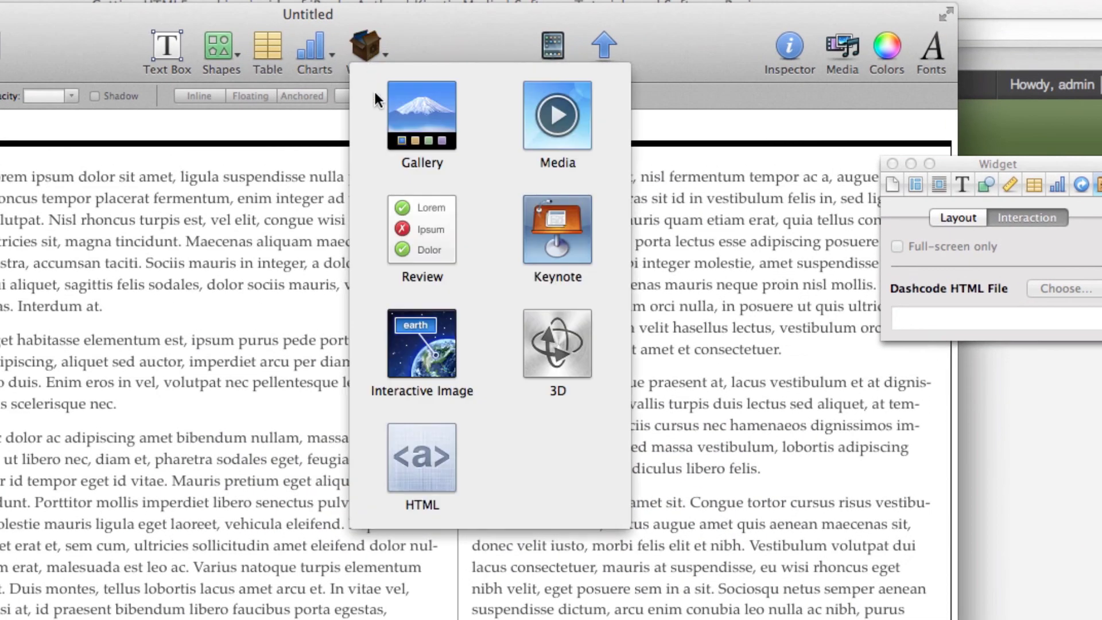
pyautogui.click(437, 483)
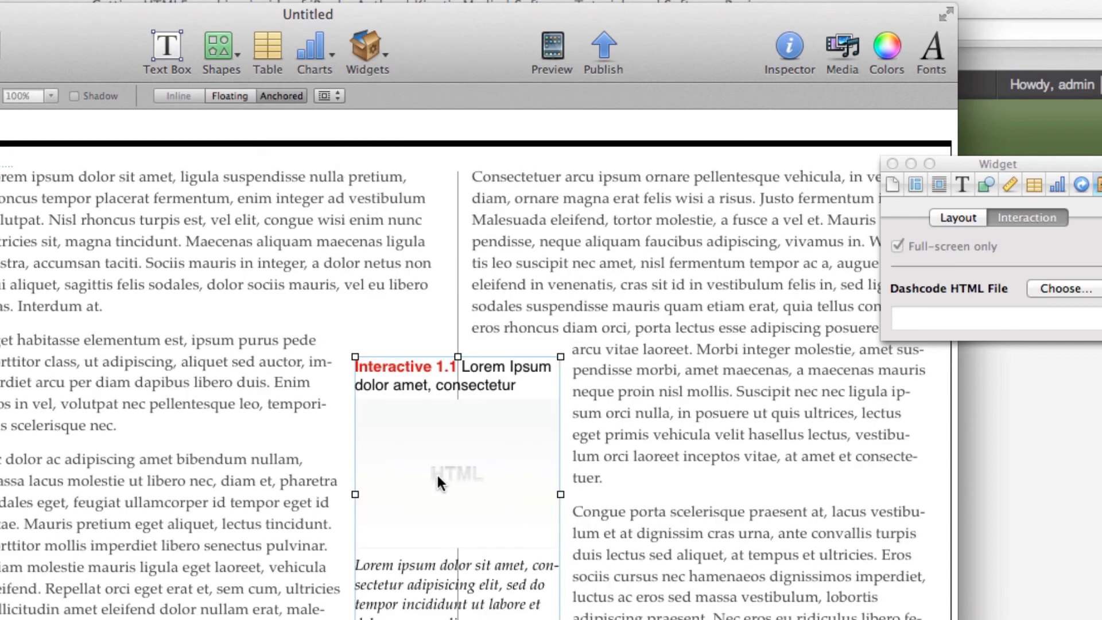
pyautogui.moveTo(435, 456); pyautogui.dragTo(563, 277)
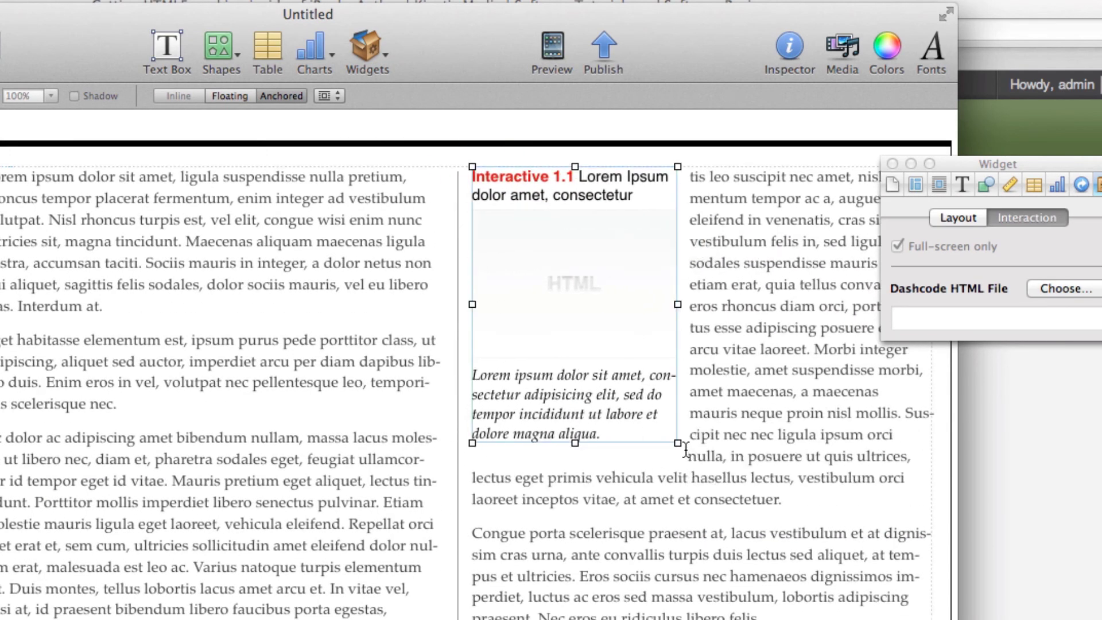
pyautogui.moveTo(678, 442); pyautogui.dragTo(919, 512)
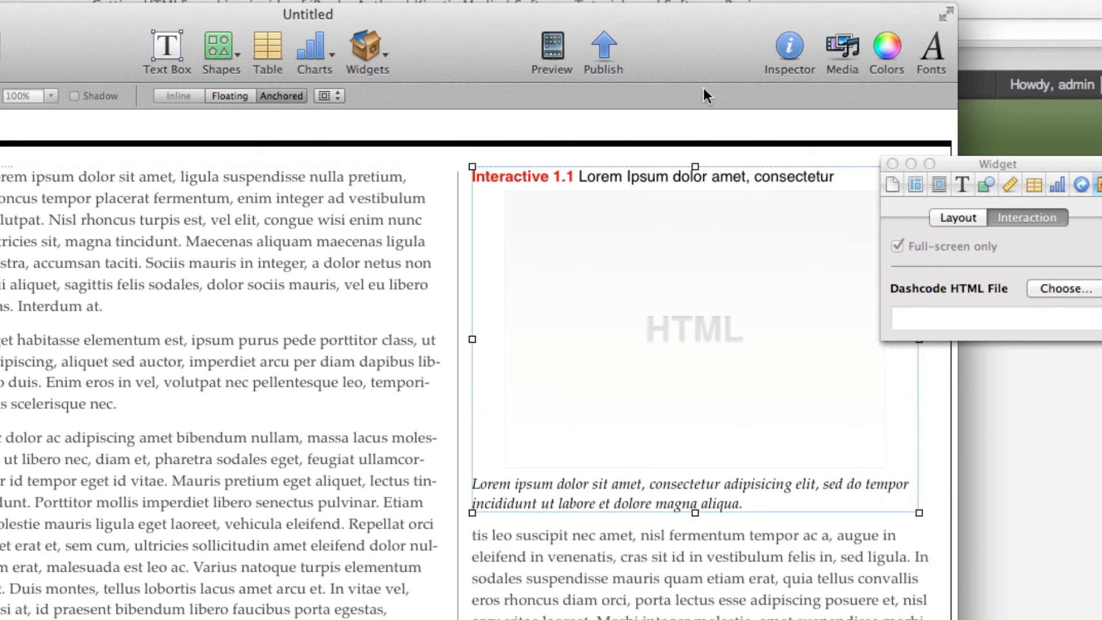
# Step: Reopen the widget settings panel and move it aside
pyautogui.click(791, 47)
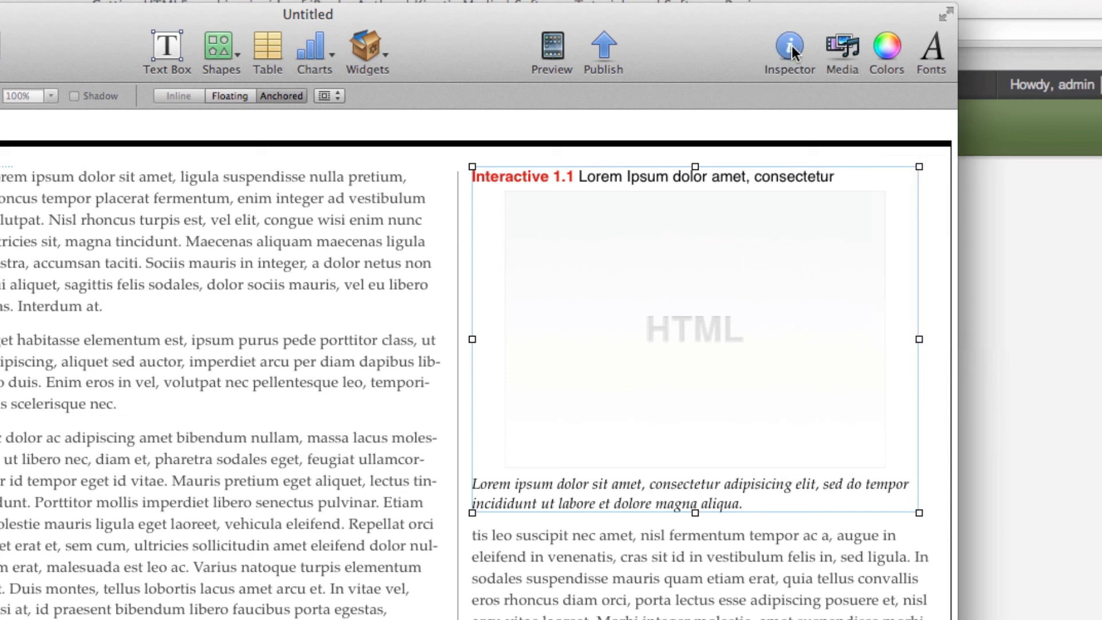
pyautogui.click(802, 53)
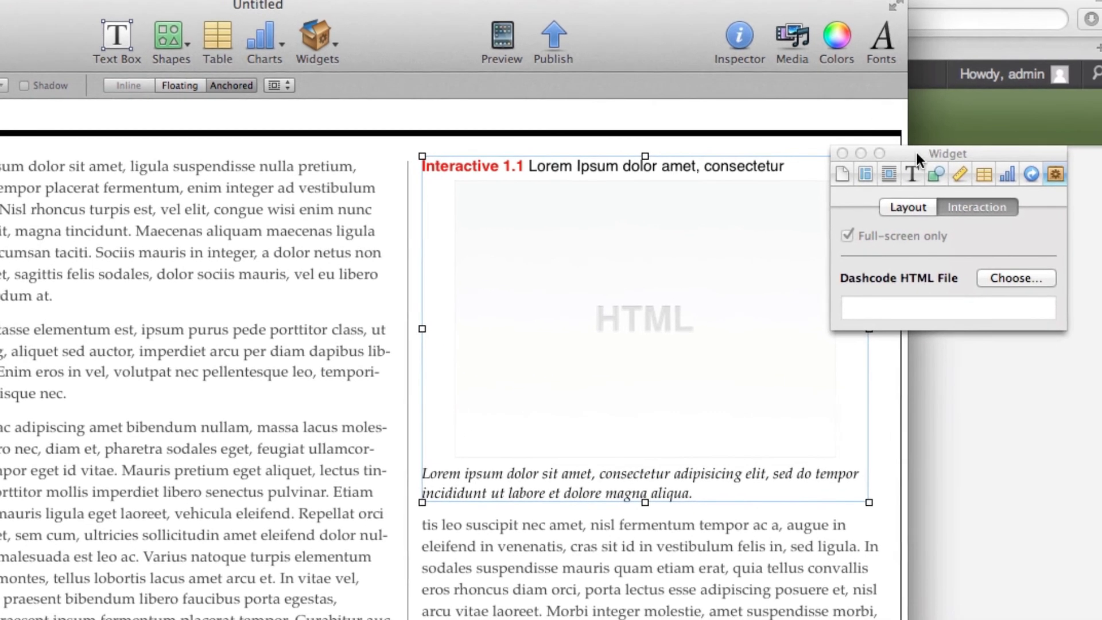
pyautogui.moveTo(968, 163); pyautogui.dragTo(943, 155)
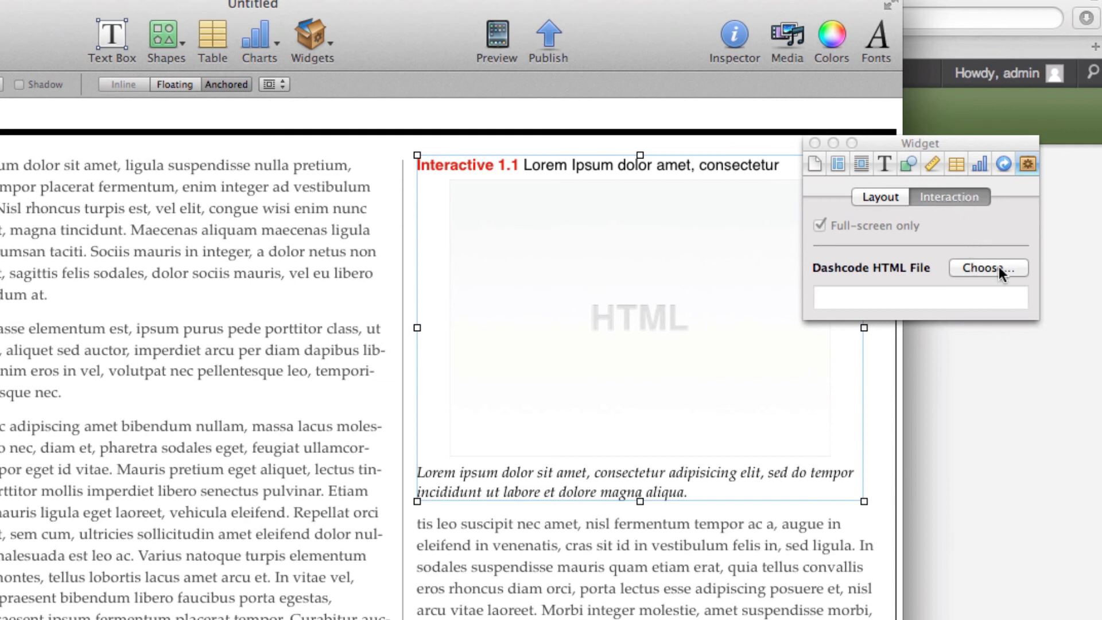
# Step: Load HTML Sample.wdgt from the Desktop into the Interactive 1.1 HTML widget
pyautogui.click(970, 270)
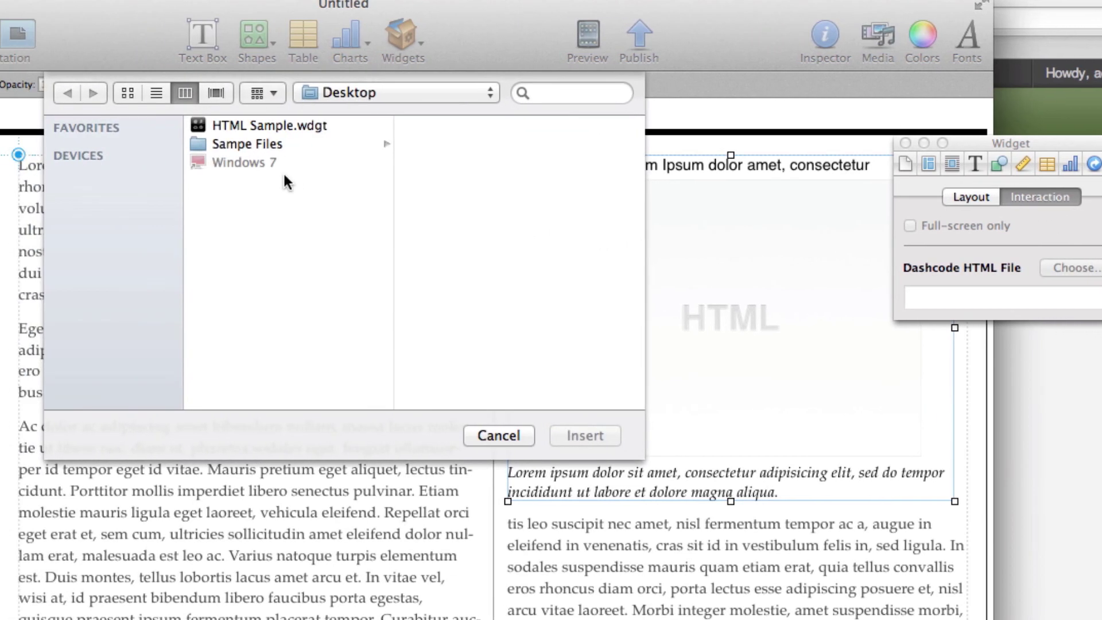
pyautogui.click(303, 126)
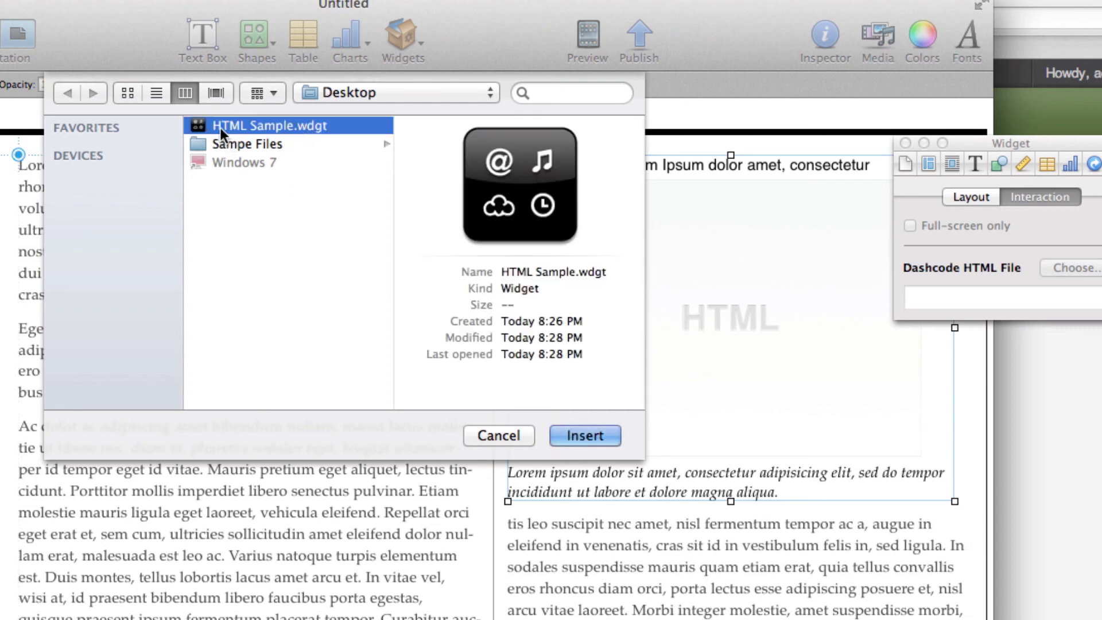
pyautogui.click(584, 435)
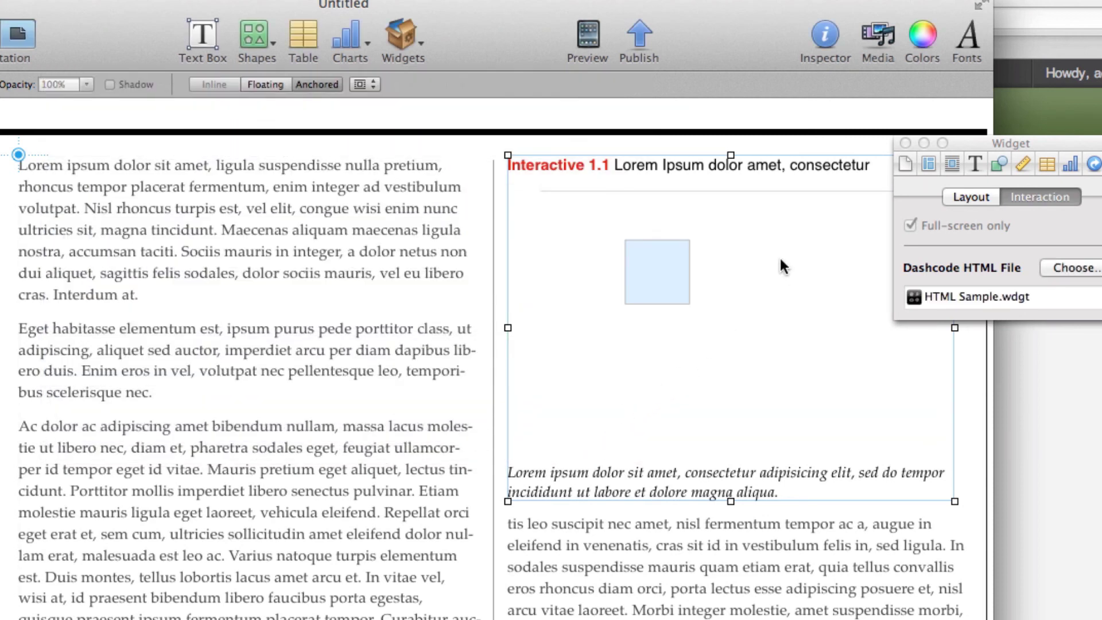